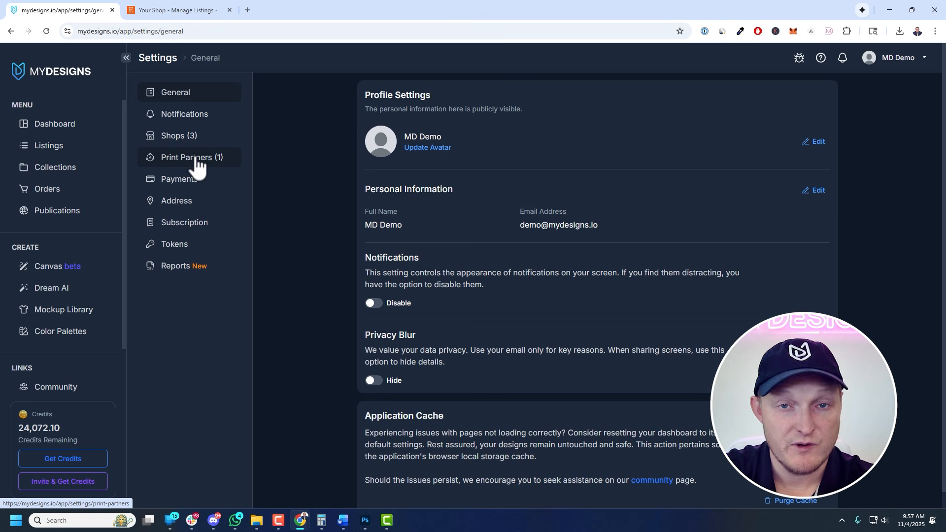
# Check the connected Printify stores in the Print Partners settings before going to Listings
pyautogui.click(197, 158)
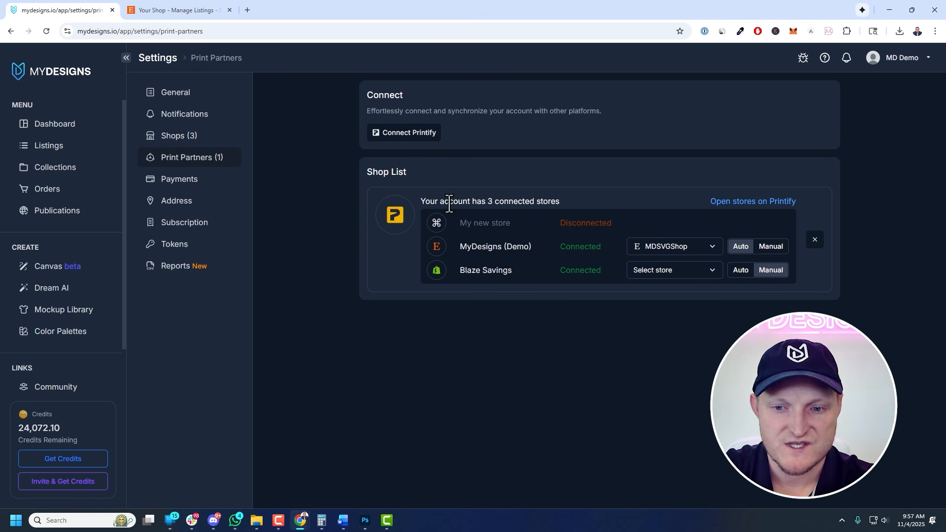
pyautogui.click(91, 159)
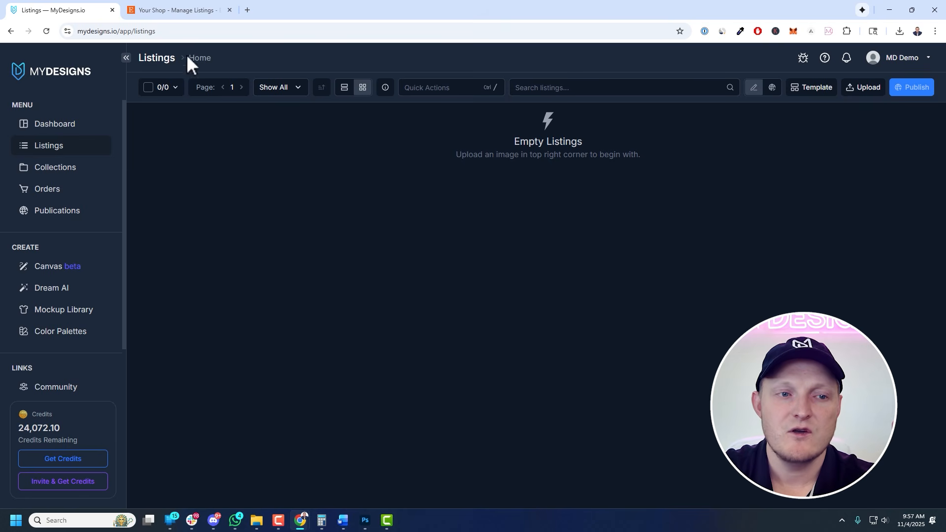
# Create a new collection folder named "Christmas Shirts" with the Default Template
pyautogui.click(201, 61)
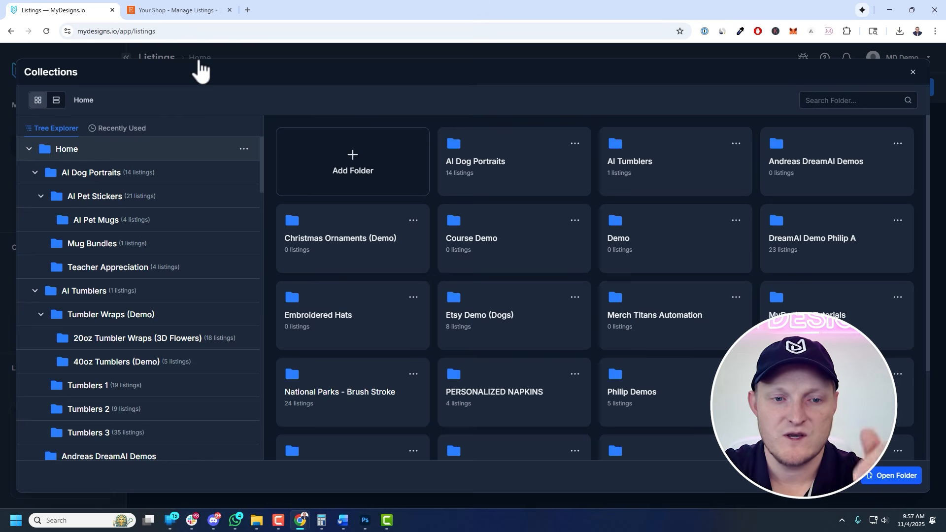
pyautogui.click(344, 166)
pyautogui.write('Christmas Shirts')
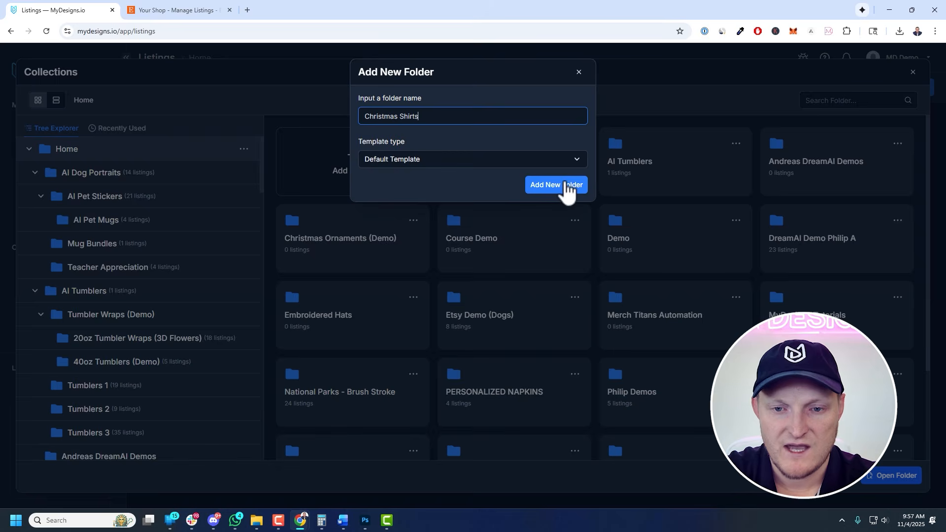
pyautogui.click(636, 241)
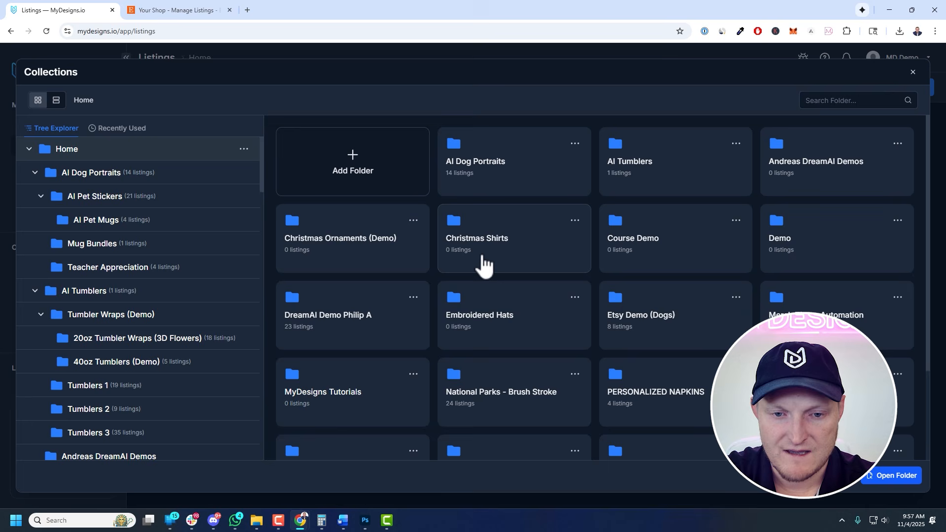
# Open the Christmas Shirts folder and upload all design files from the Desktop Designs folder
pyautogui.doubleClick(513, 246)
pyautogui.click(856, 485)
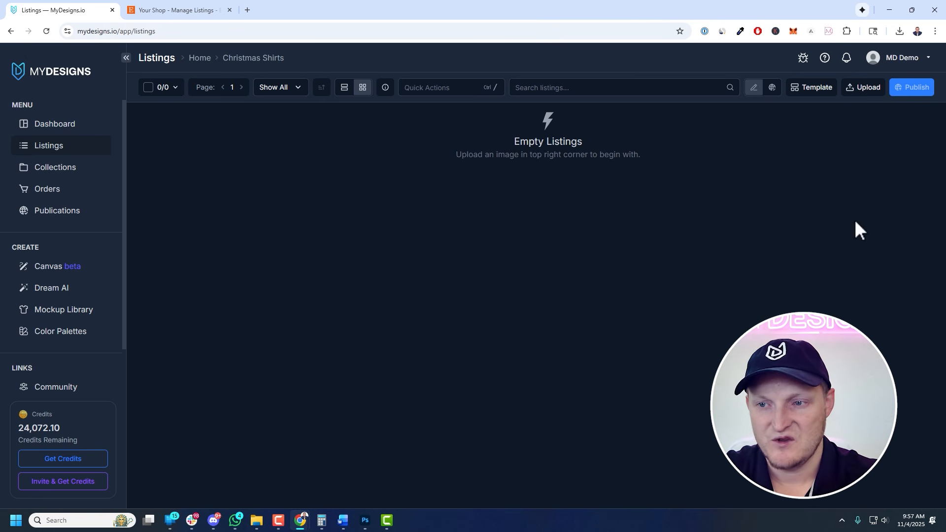
pyautogui.click(864, 95)
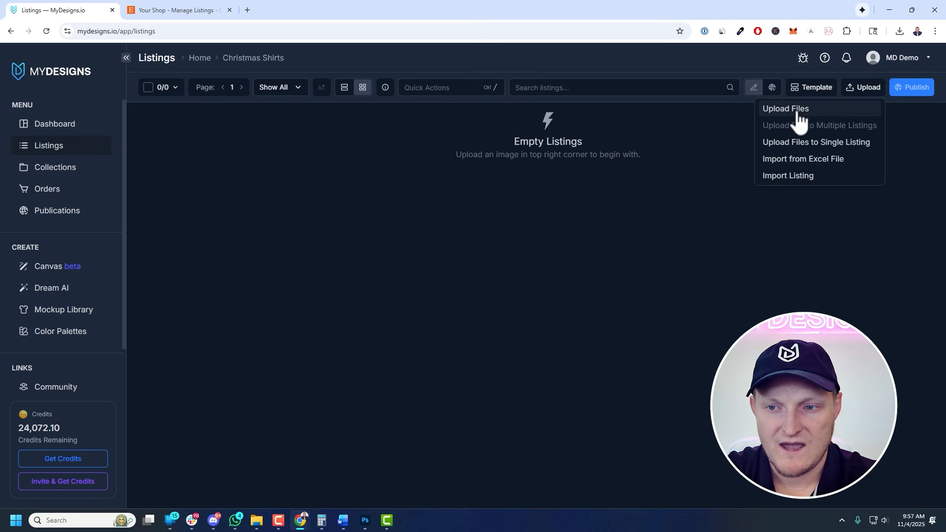
pyautogui.click(775, 108)
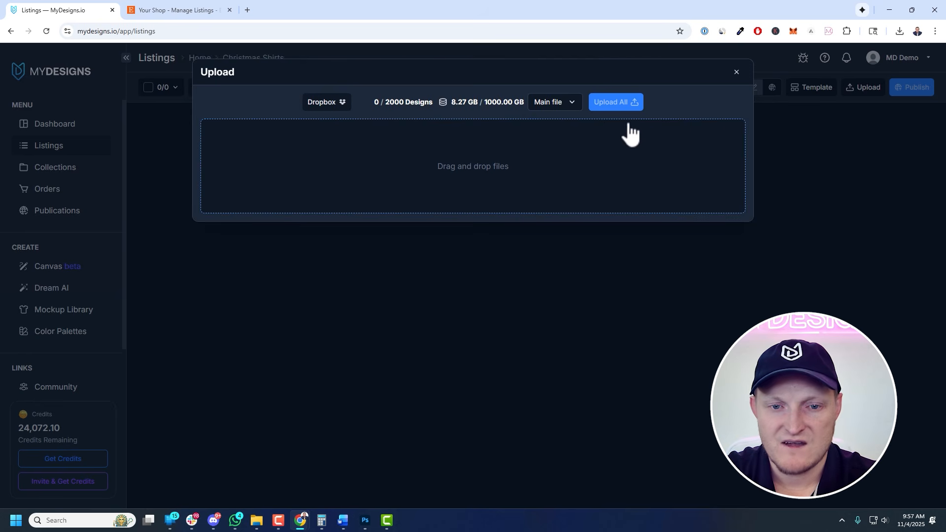
pyautogui.click(461, 172)
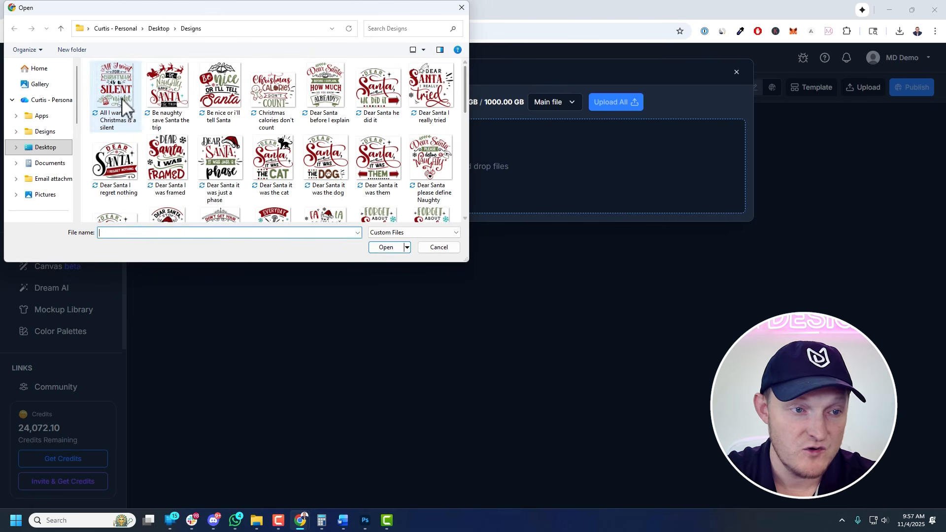
pyautogui.click(118, 96)
pyautogui.hotkey('ctrl', 'a')
pyautogui.click(393, 248)
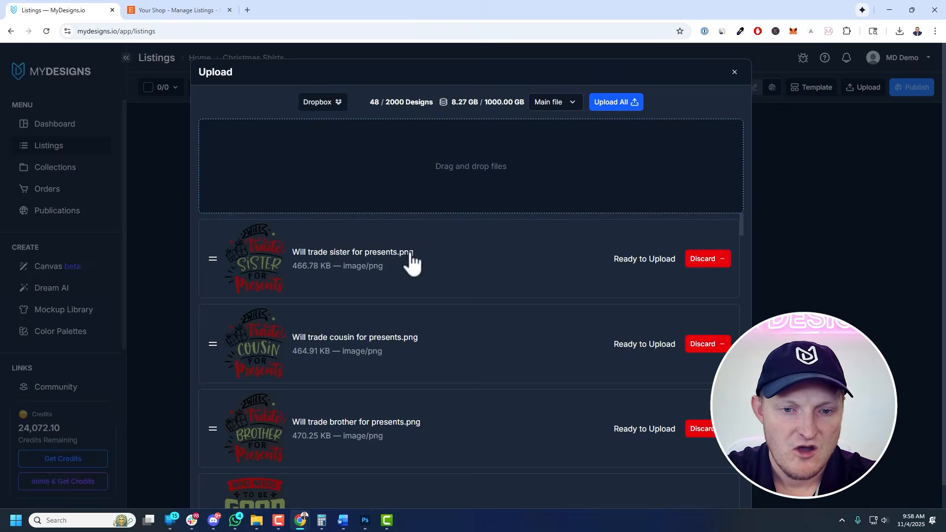
pyautogui.click(618, 103)
pyautogui.click(504, 151)
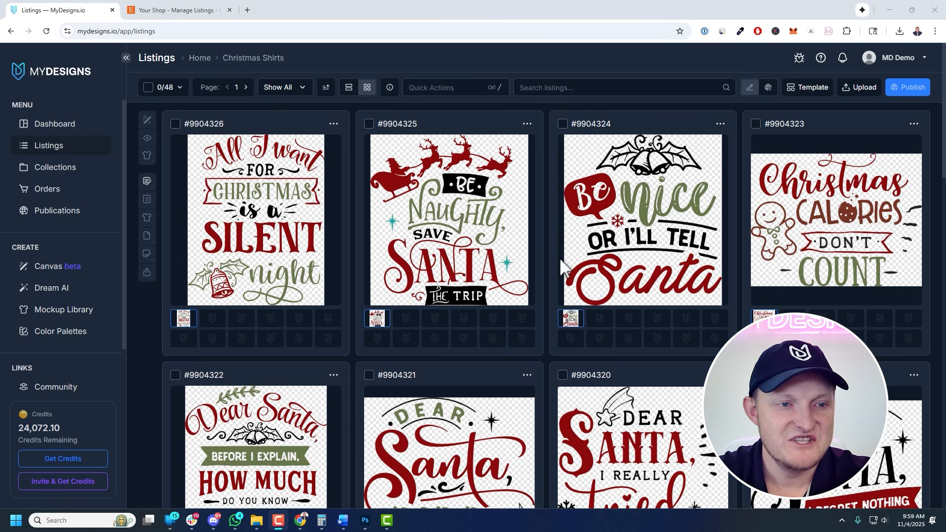
# Select all 48 listings and start publishing them as Etsy print-on-demand products
pyautogui.click(148, 88)
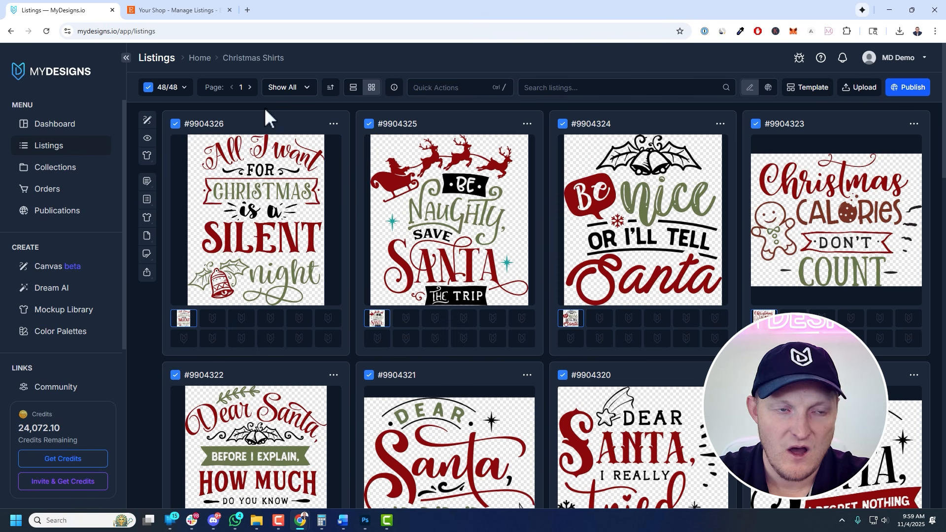
pyautogui.click(903, 103)
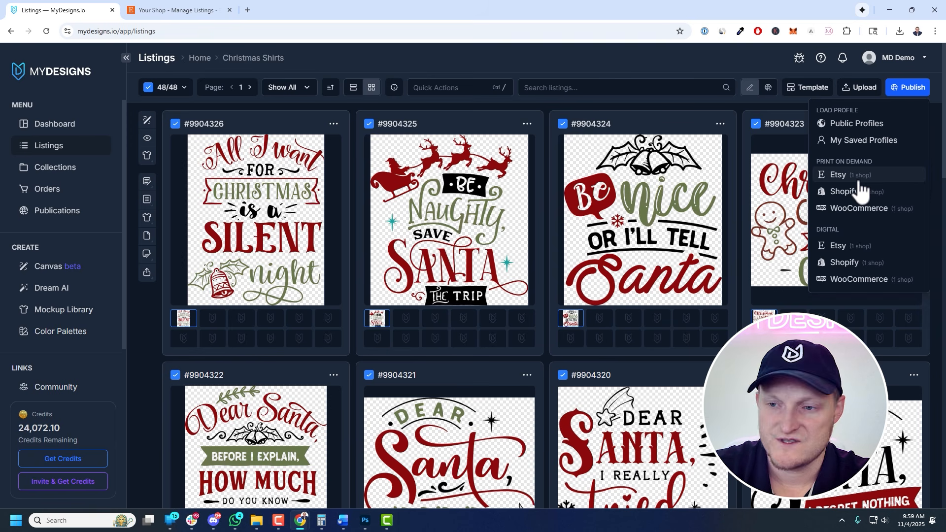
pyautogui.click(833, 177)
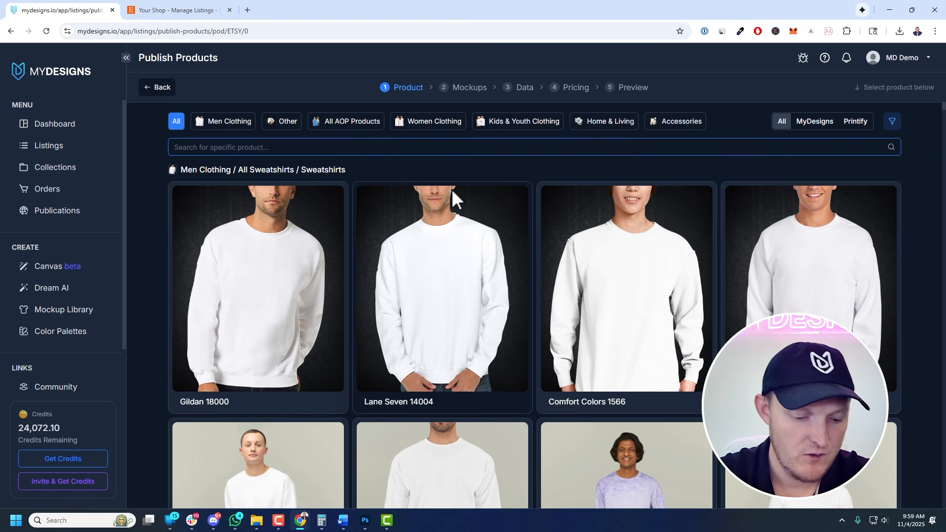
# Search for 3001, choose the Bella 3001 T-shirt, and pick Monster Digital as the Printify print provider
pyautogui.write('3001')
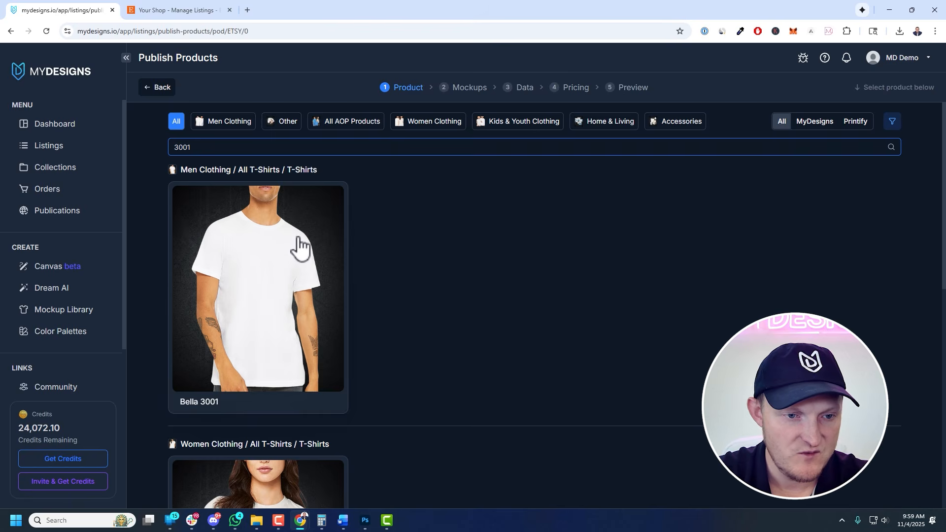
pyautogui.click(266, 259)
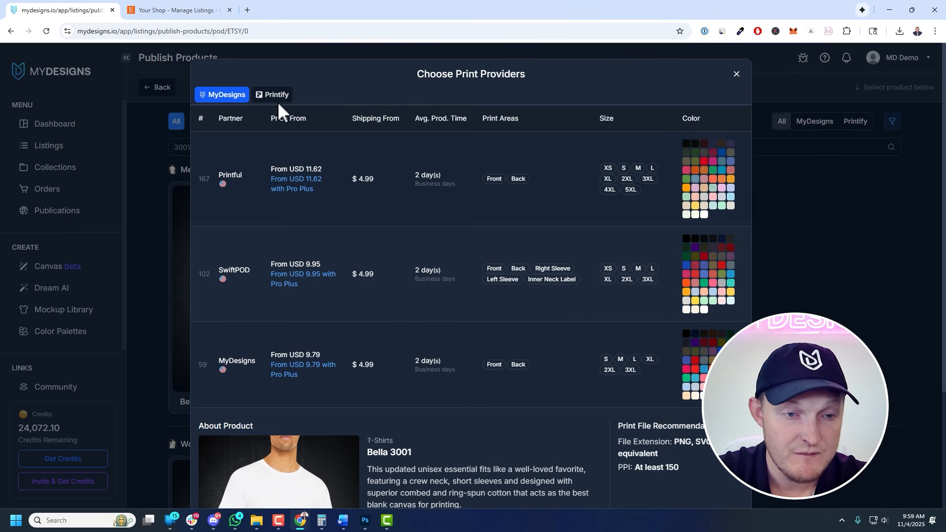
pyautogui.click(278, 101)
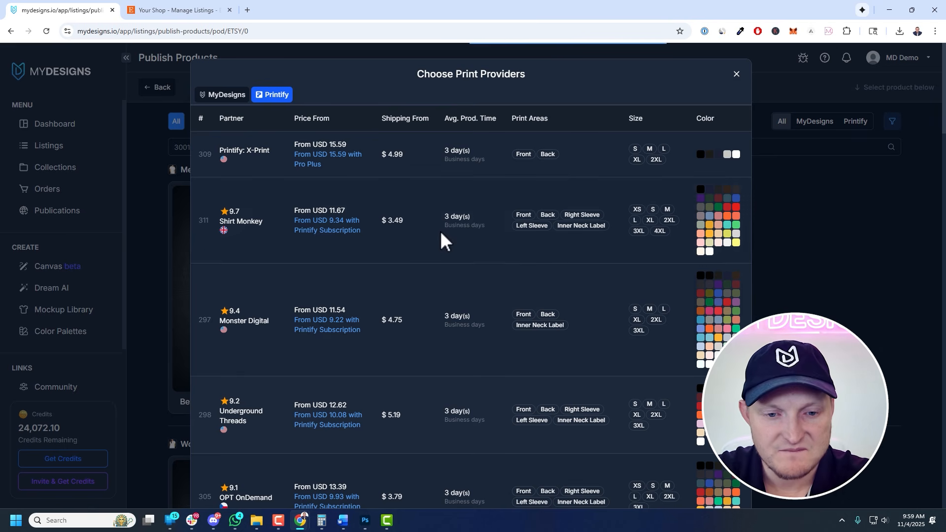
pyautogui.click(445, 310)
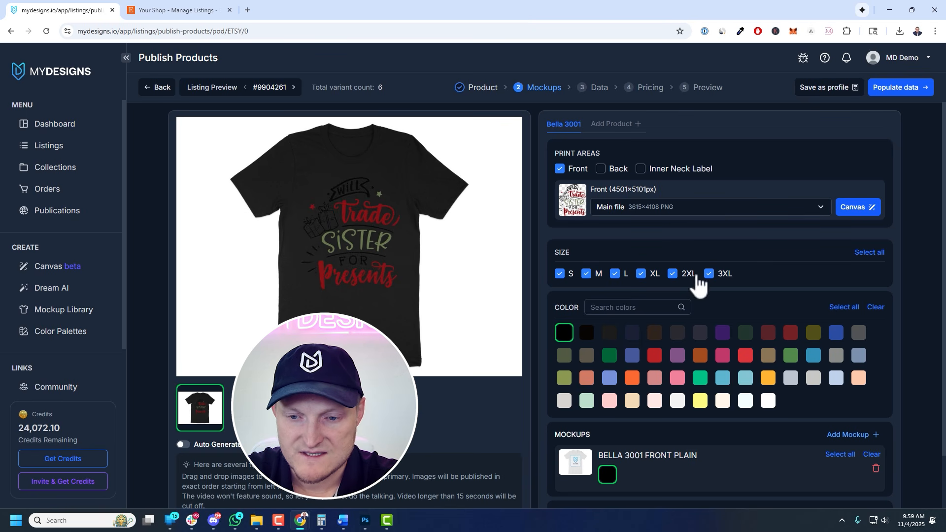
# Select white, Natural, a pink and a light grey shirt colour, deselect black, and choose white for the front plain mockup
pyautogui.click(768, 400)
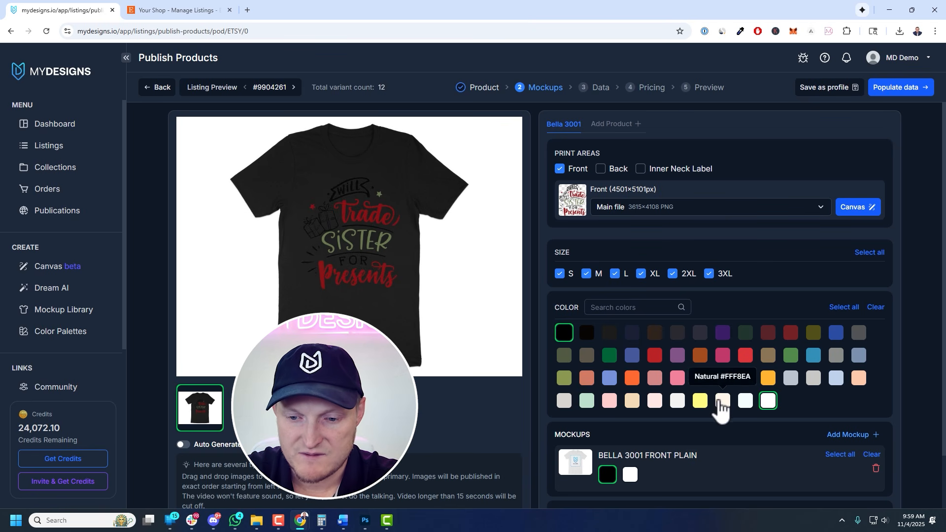
pyautogui.click(721, 401)
pyautogui.click(610, 401)
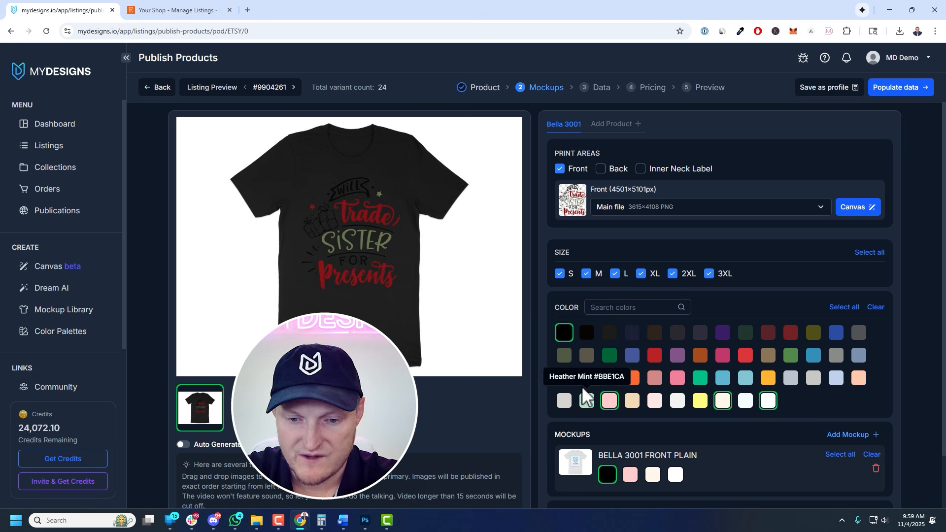
pyautogui.click(564, 332)
pyautogui.click(815, 380)
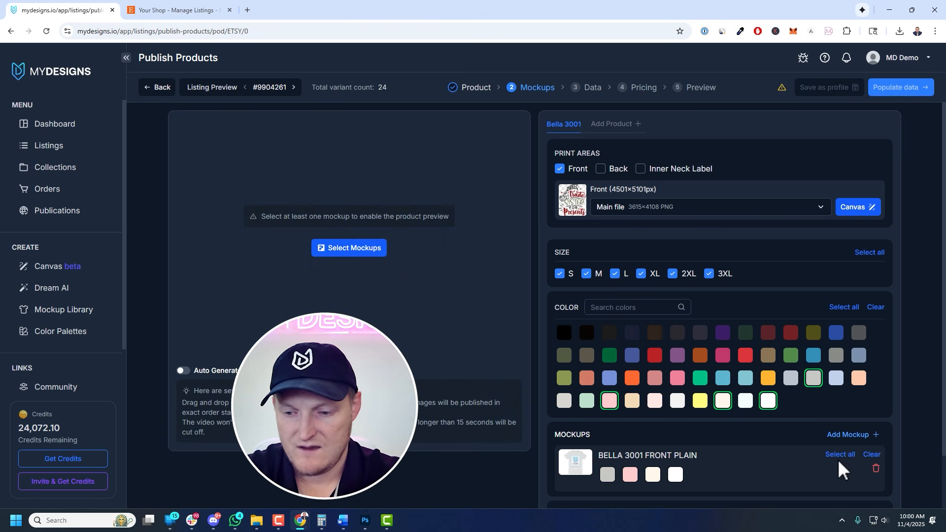
pyautogui.click(676, 474)
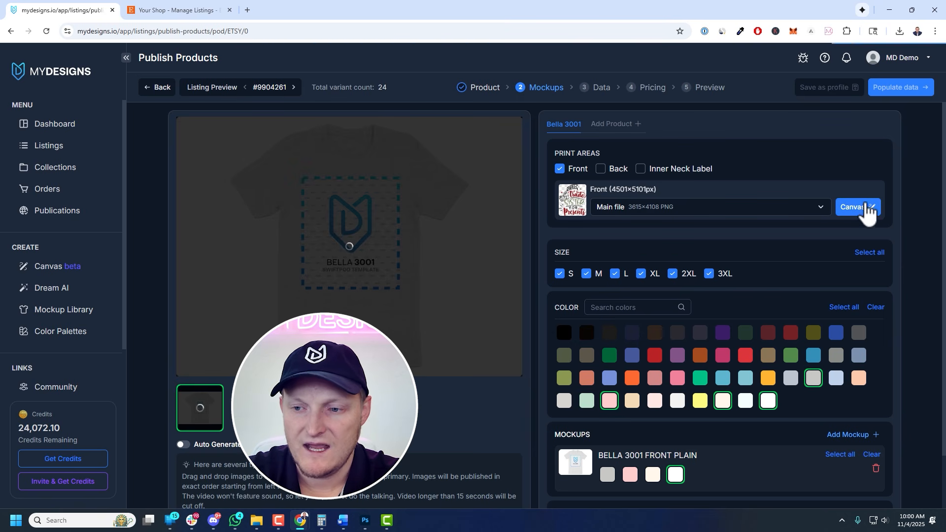
# Review each design's placement in the Canvas editor and save
pyautogui.click(845, 214)
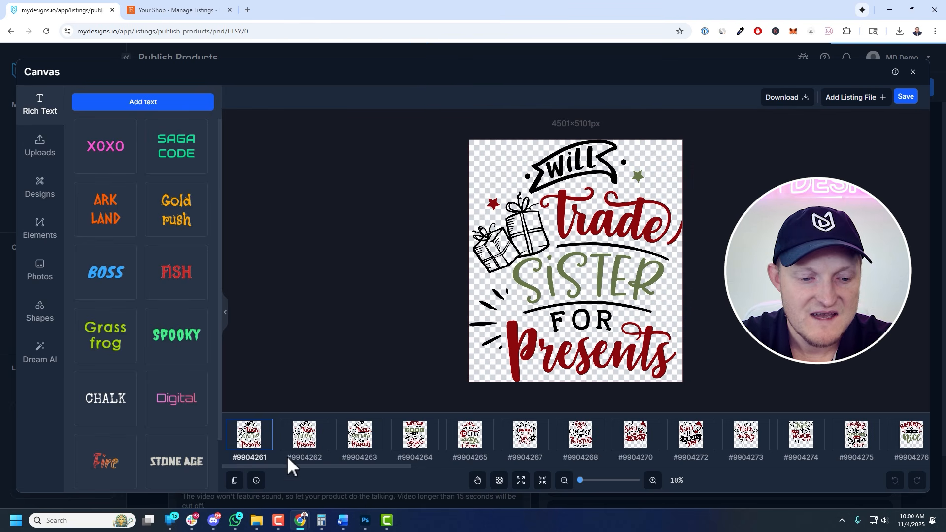
pyautogui.moveTo(284, 469); pyautogui.dragTo(842, 463)
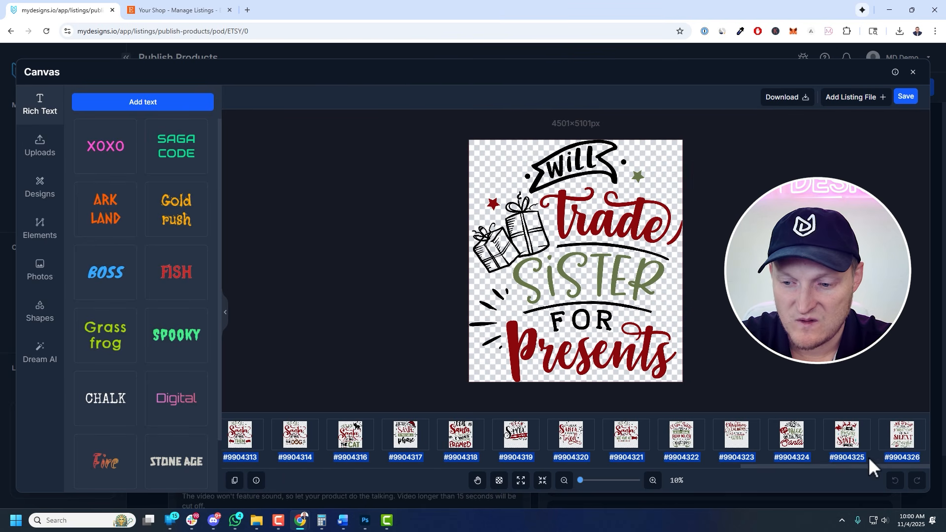
pyautogui.click(862, 453)
pyautogui.click(785, 458)
pyautogui.click(751, 447)
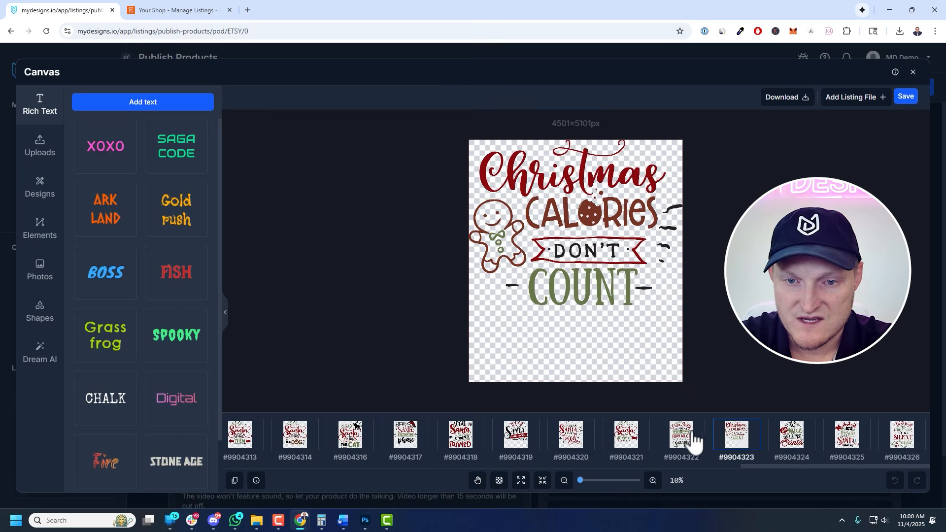
pyautogui.click(694, 441)
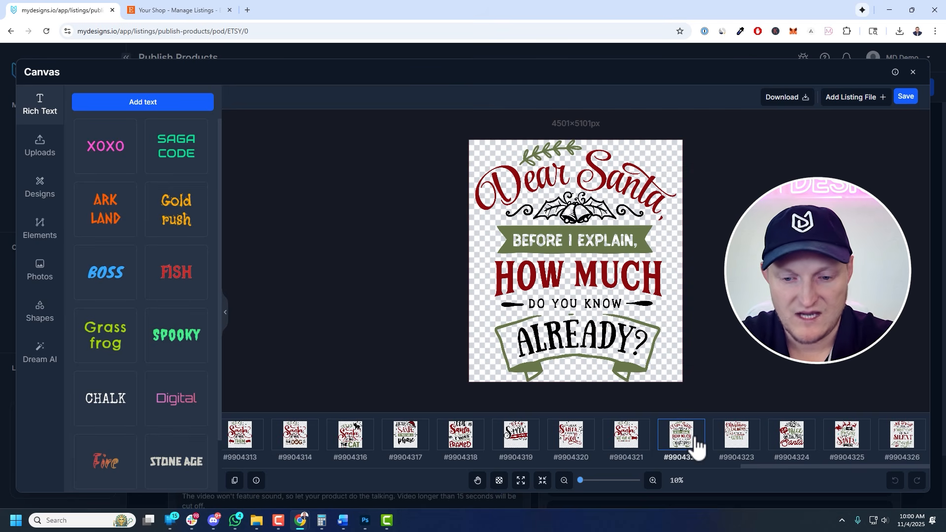
pyautogui.click(641, 437)
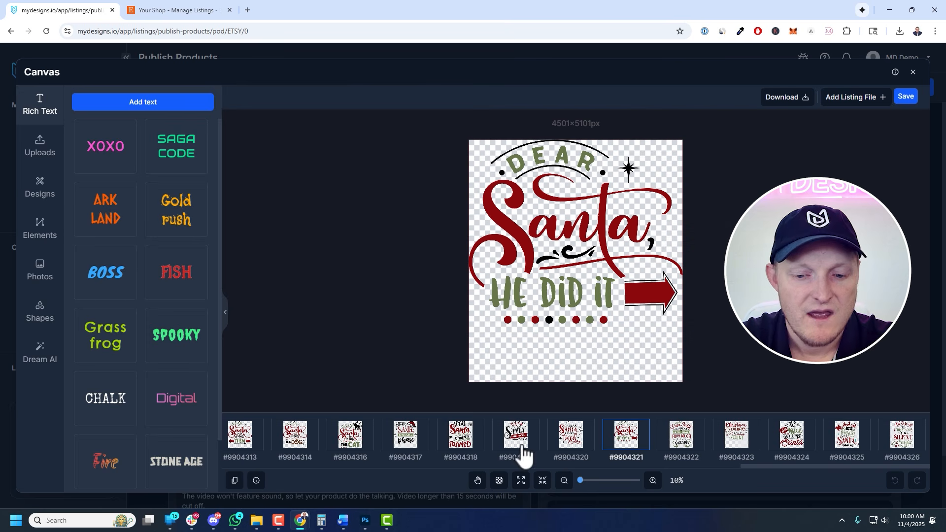
pyautogui.moveTo(770, 466); pyautogui.dragTo(237, 465)
pyautogui.click(905, 99)
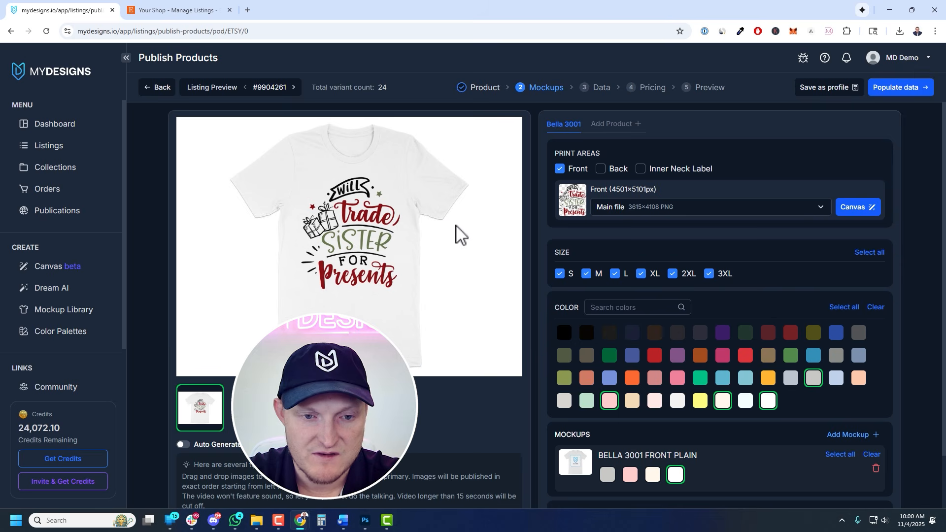
# Add the Bella 3001 Model 01 mockup
pyautogui.scroll(-2, 676, 307)
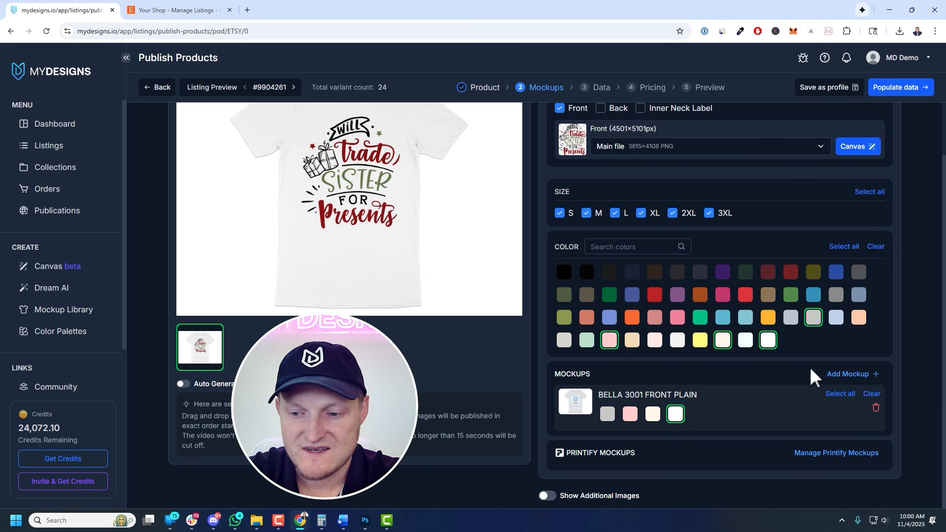
pyautogui.click(843, 375)
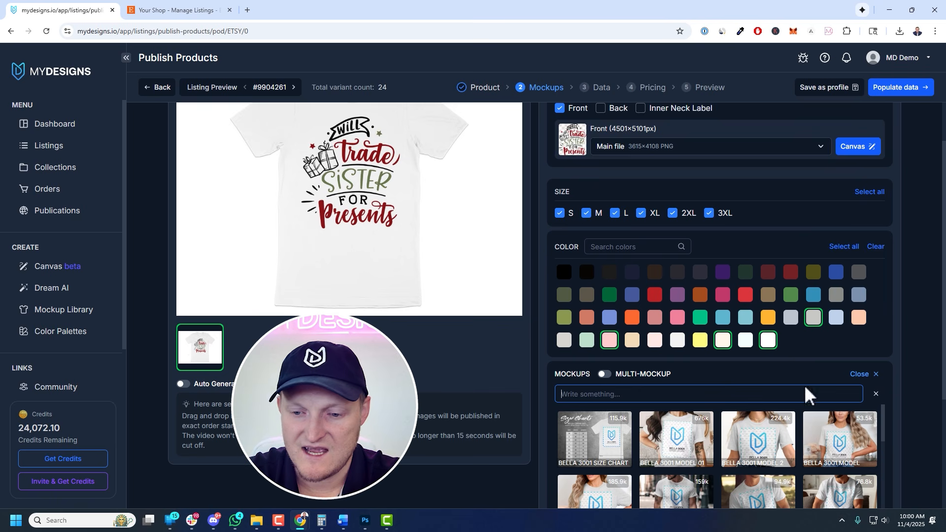
pyautogui.scroll(-1, 724, 391)
pyautogui.click(684, 386)
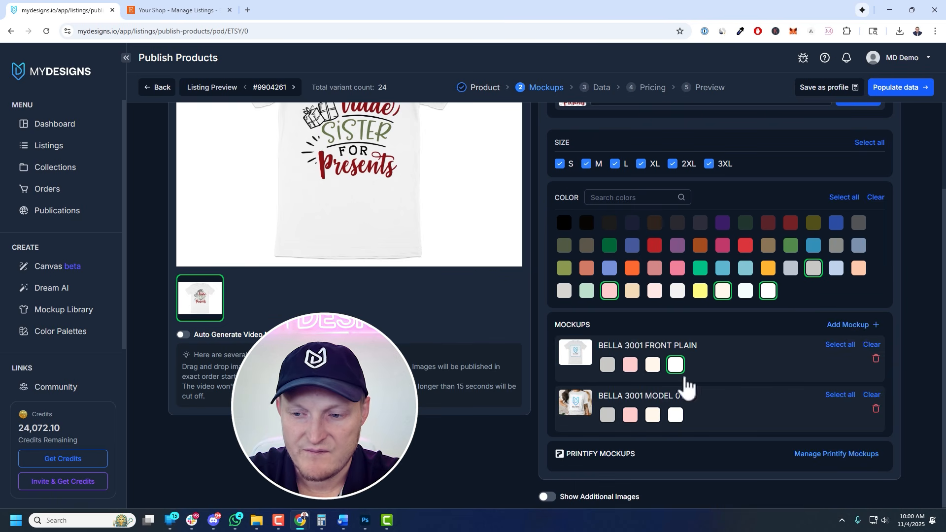
# Add the Bella 3001 Model 2 and Bella 3001 Size Chart mockups
pyautogui.click(855, 326)
pyautogui.scroll(-1, 795, 342)
pyautogui.click(687, 296)
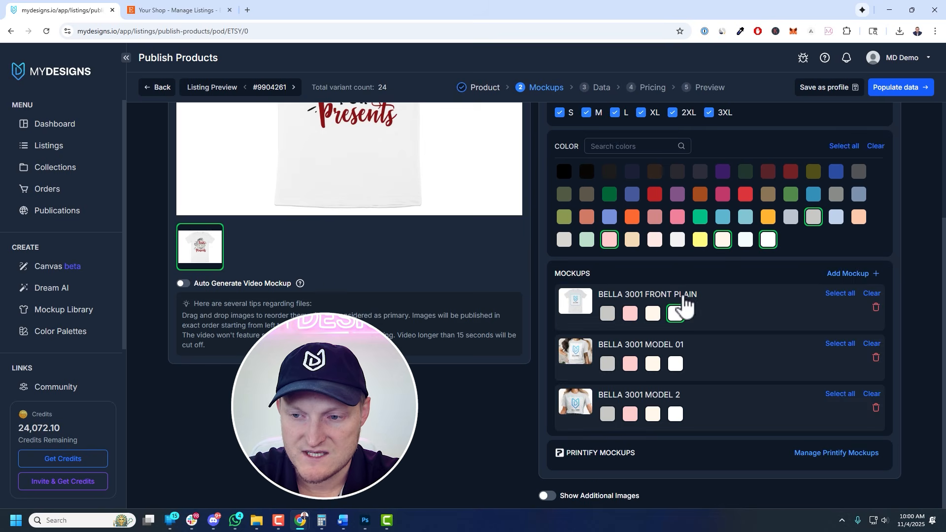
pyautogui.click(848, 277)
pyautogui.click(597, 338)
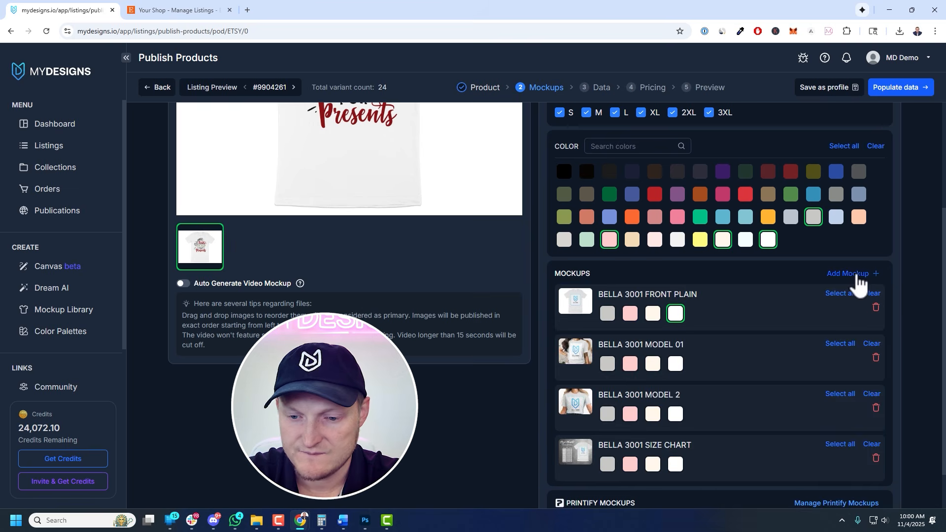
# Add the Bella 3001 Christmas Model Mockup 1 mockup and remove the Bella 3001 Front Plain mockup
pyautogui.click(852, 276)
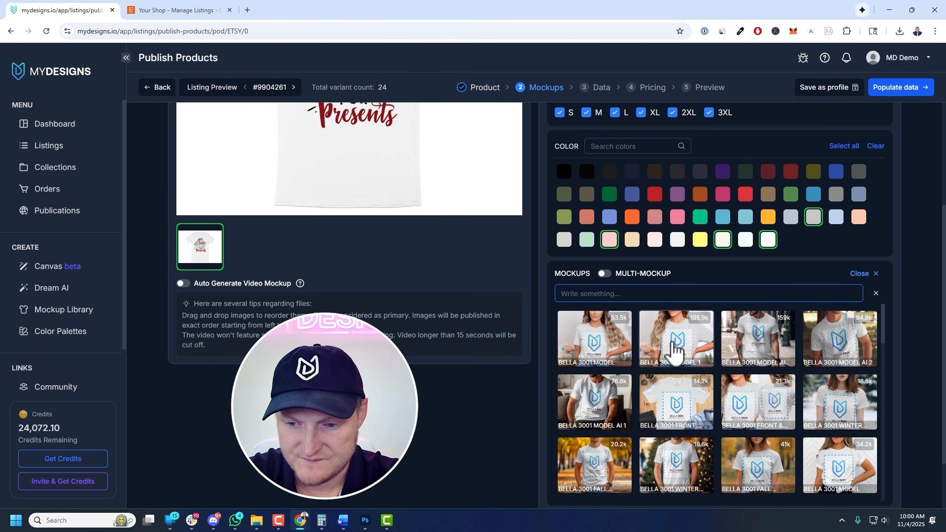
pyautogui.scroll(-5, 680, 349)
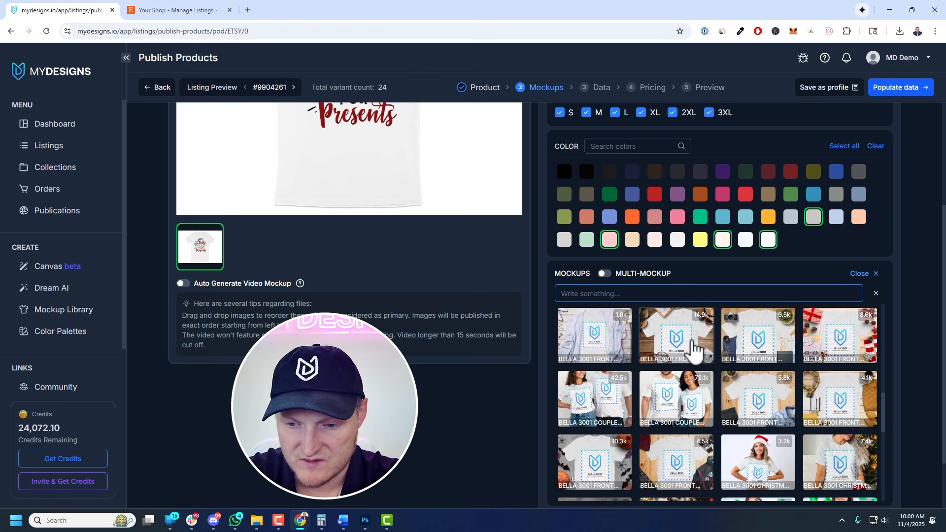
pyautogui.scroll(-2, 695, 350)
pyautogui.click(749, 380)
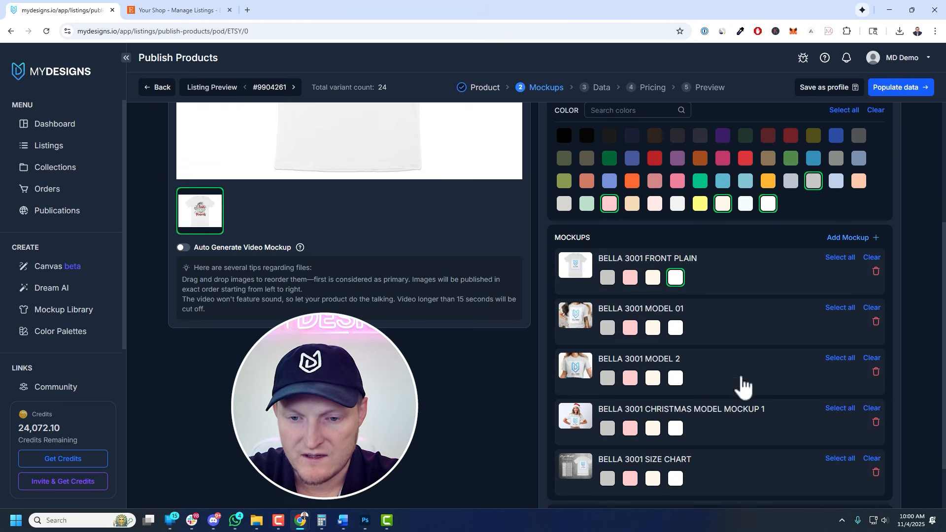
pyautogui.click(875, 271)
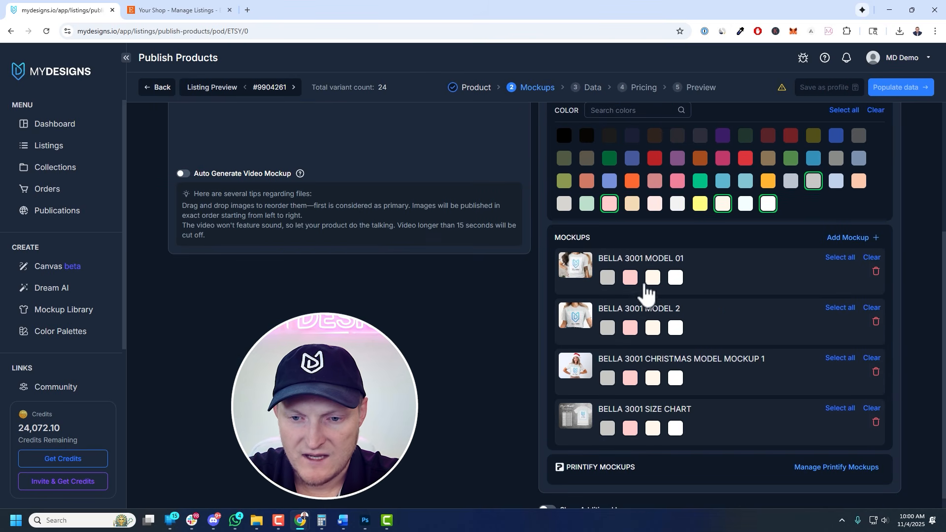
# Select all four colours for Model 01, and Pink and Athletic Heather for Model 2
pyautogui.click(677, 280)
pyautogui.click(653, 281)
pyautogui.click(631, 282)
pyautogui.click(611, 282)
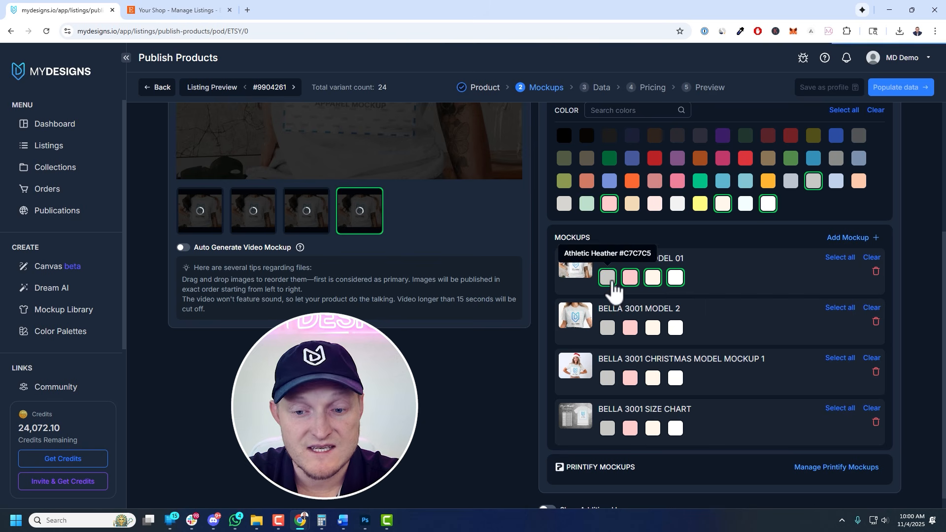
pyautogui.click(630, 328)
pyautogui.click(607, 327)
# Select Pink and Natural for the Christmas Model mockup and white for the Size Chart mockup
pyautogui.click(608, 378)
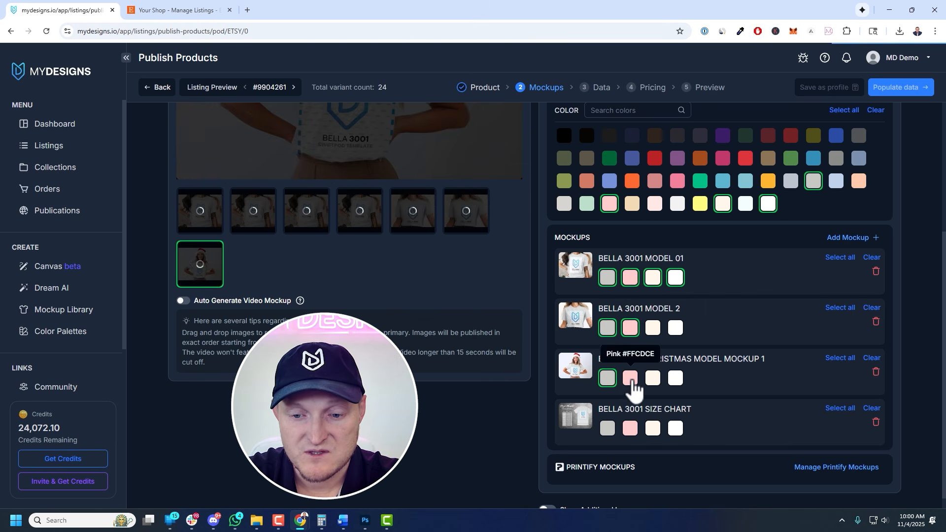
pyautogui.click(630, 379)
pyautogui.click(653, 378)
pyautogui.click(609, 379)
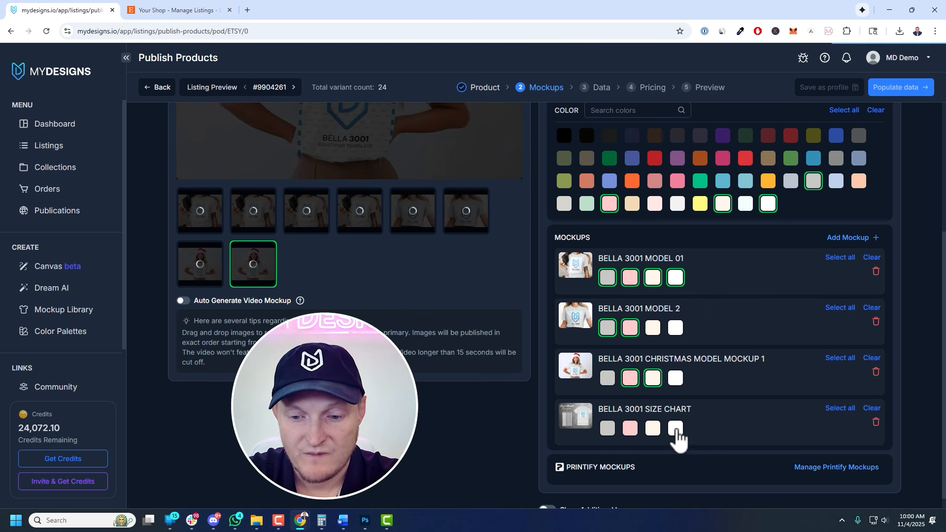
pyautogui.click(677, 430)
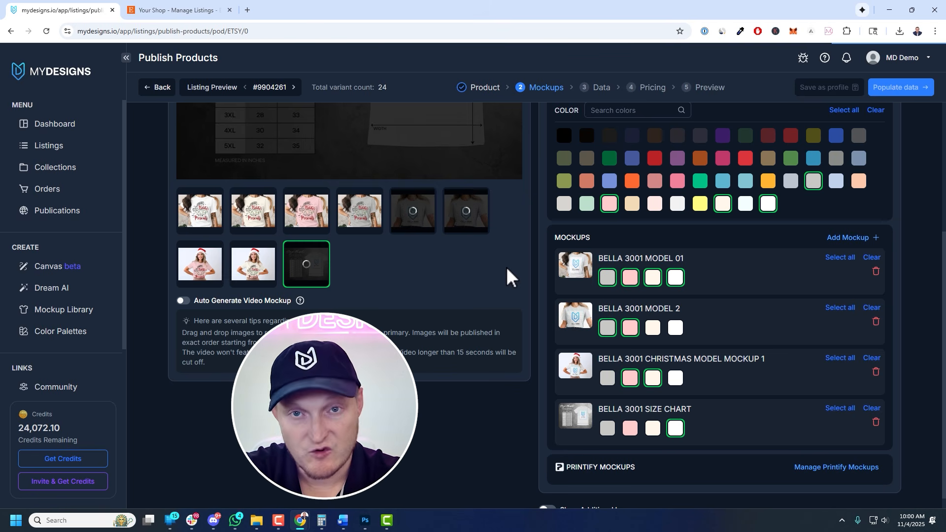
# Rearrange the mockup image order so the chosen model photos come first
pyautogui.scroll(4, 384, 295)
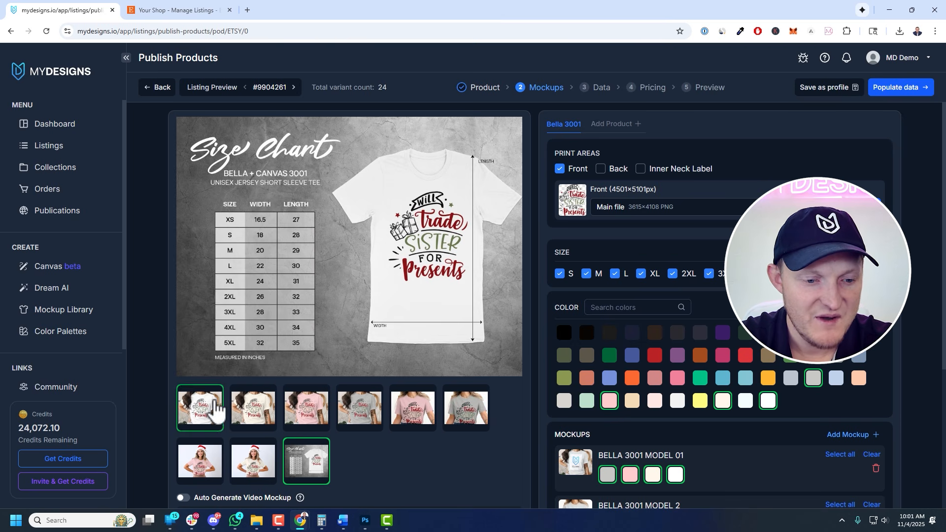
pyautogui.click(201, 409)
pyautogui.moveTo(313, 409); pyautogui.dragTo(211, 409)
pyautogui.click(253, 411)
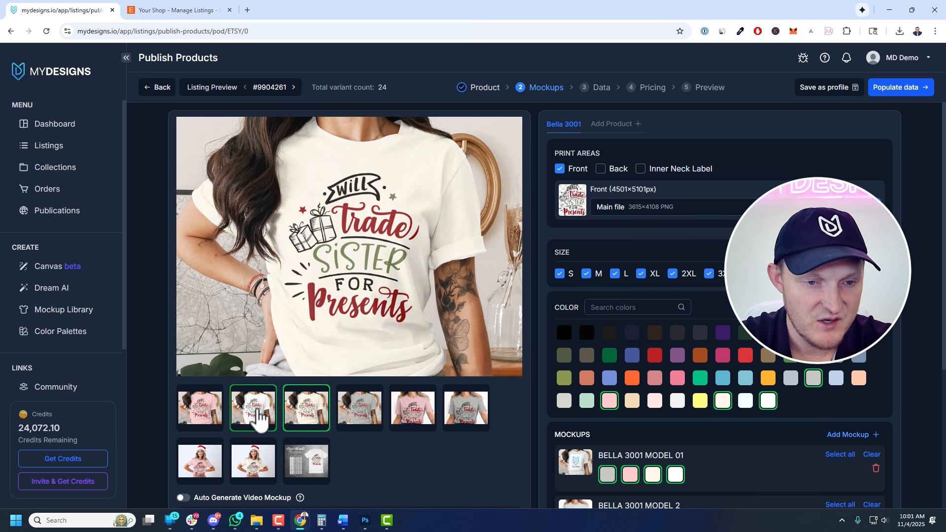
pyautogui.moveTo(258, 411); pyautogui.dragTo(203, 409)
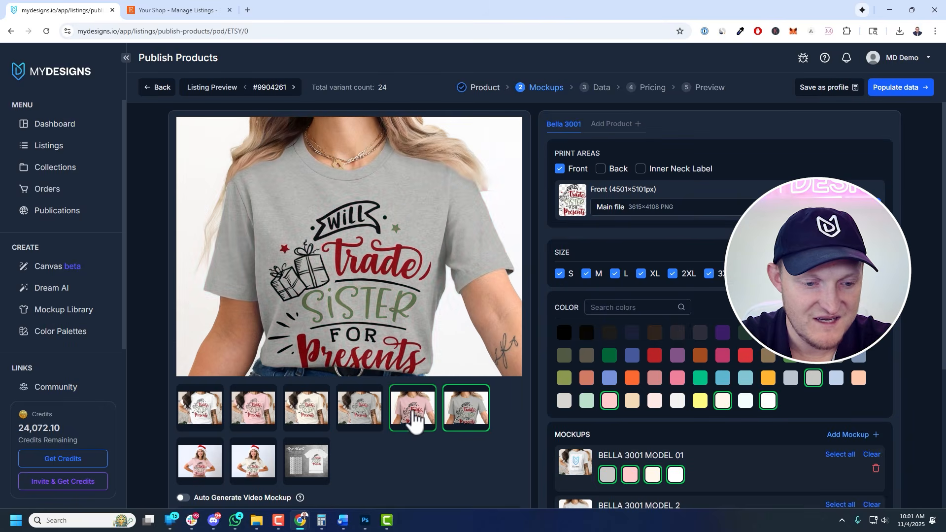
pyautogui.click(201, 459)
pyautogui.click(241, 471)
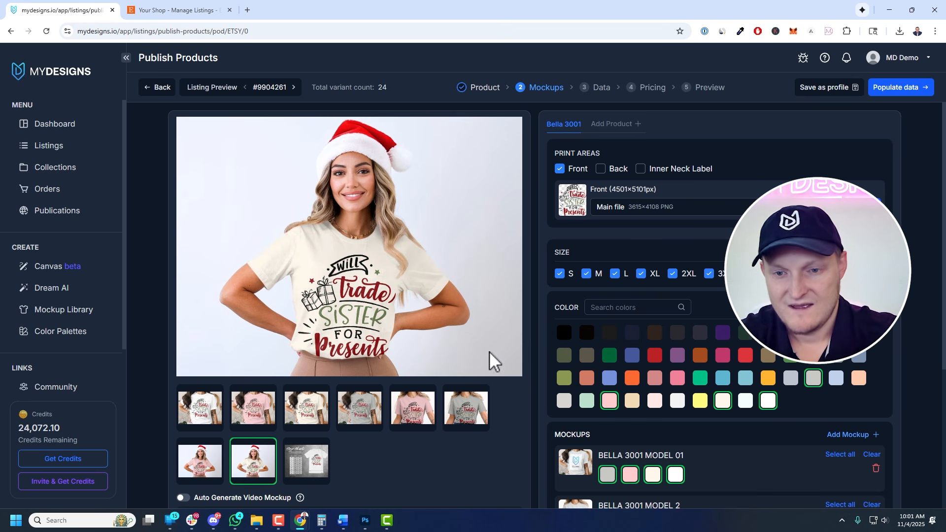
# Turn on Auto Generate Video Mockup and continue to the Data step
pyautogui.scroll(-2, 397, 380)
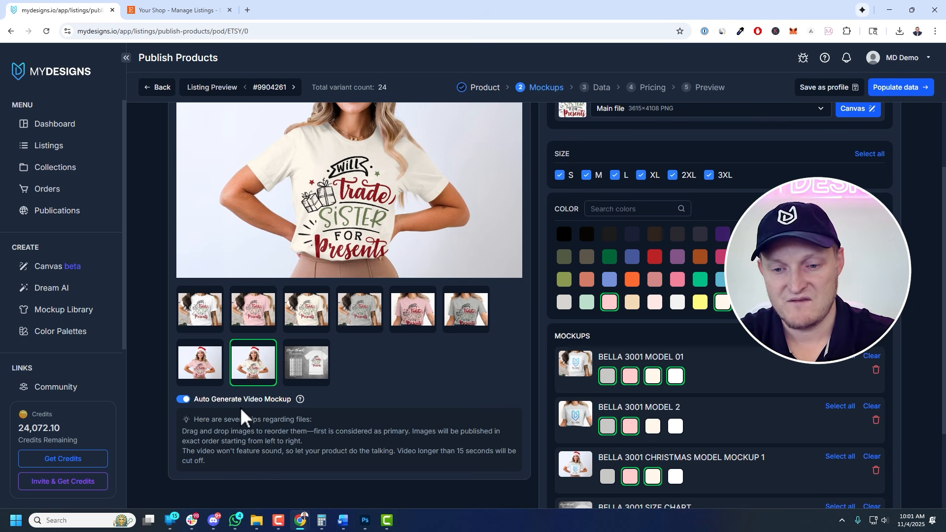
pyautogui.scroll(-2, 475, 388)
pyautogui.scroll(4, 601, 329)
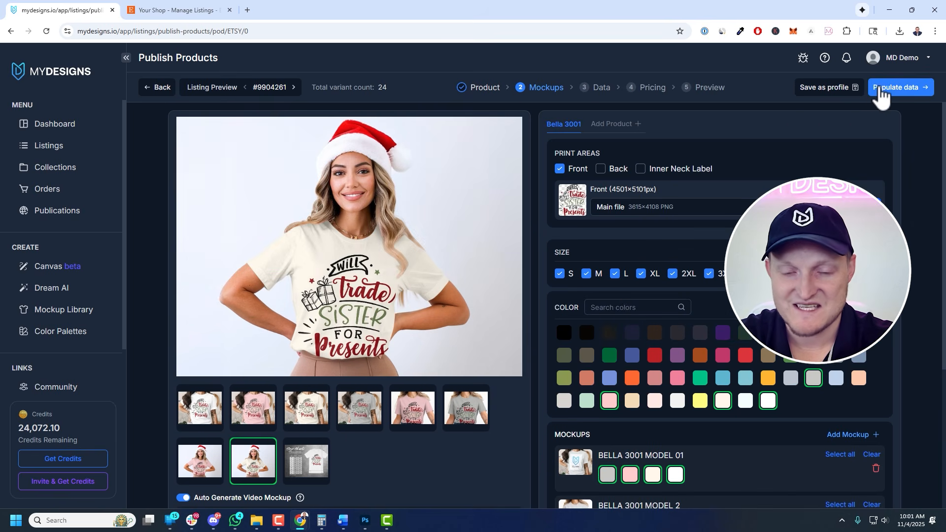
pyautogui.click(881, 96)
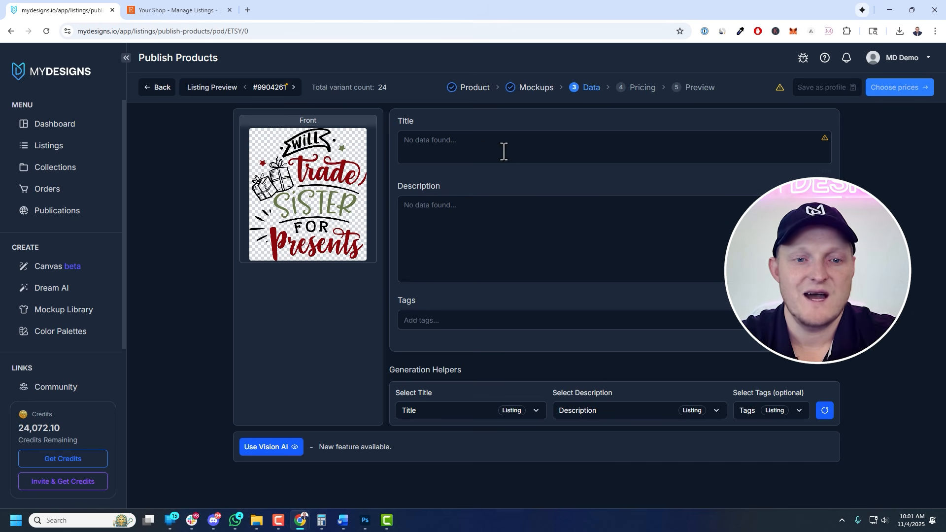
# Step through the listings to check their title, description and tag fields
pyautogui.click(294, 87)
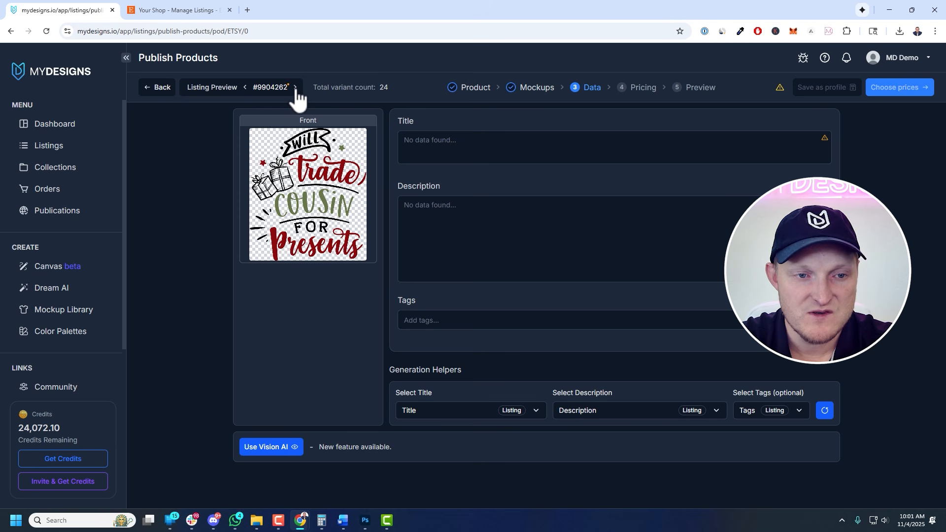
pyautogui.click(295, 88)
pyautogui.click(295, 88)
pyautogui.click(295, 88)
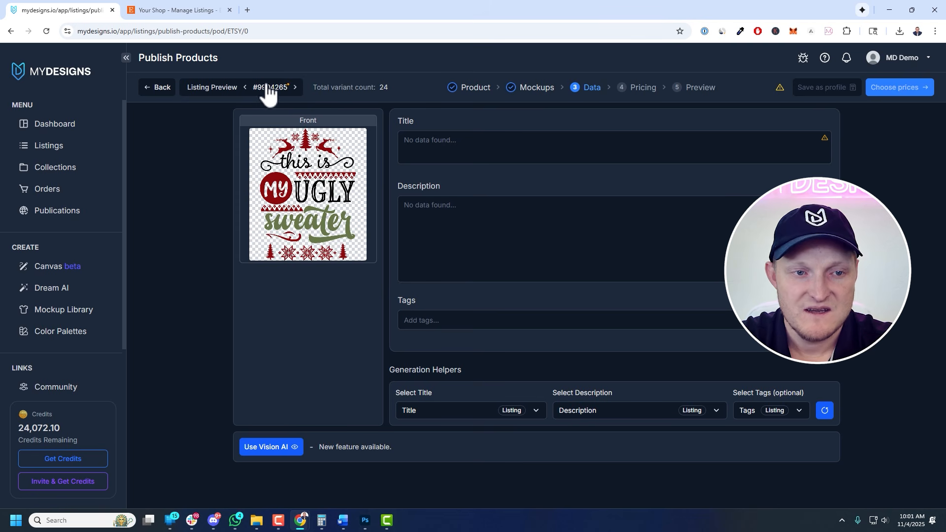
pyautogui.click(245, 88)
pyautogui.click(244, 88)
pyautogui.click(245, 88)
pyautogui.click(244, 87)
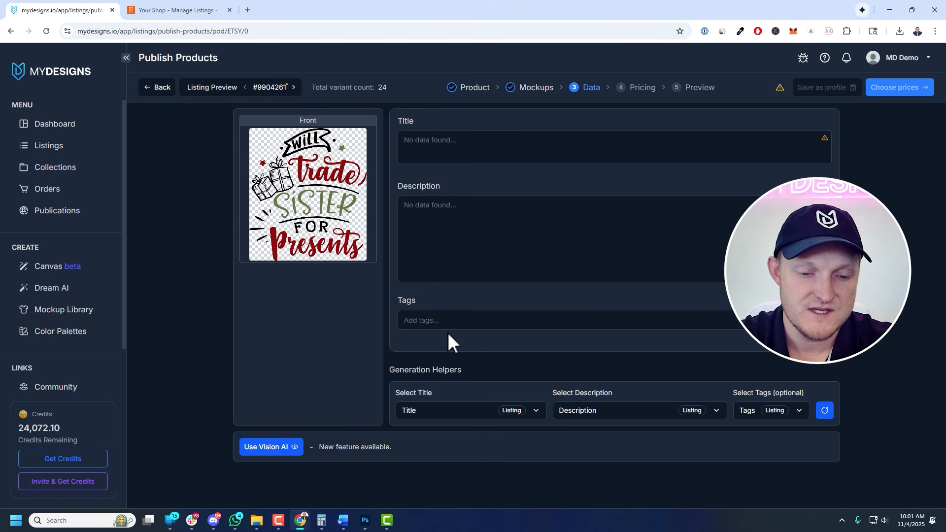
# Run Vision AI on all listings as T-Shirt with model MD 2.5 (Recommended) to generate titles, descriptions and tags
pyautogui.click(272, 449)
pyautogui.scroll(-5, 574, 172)
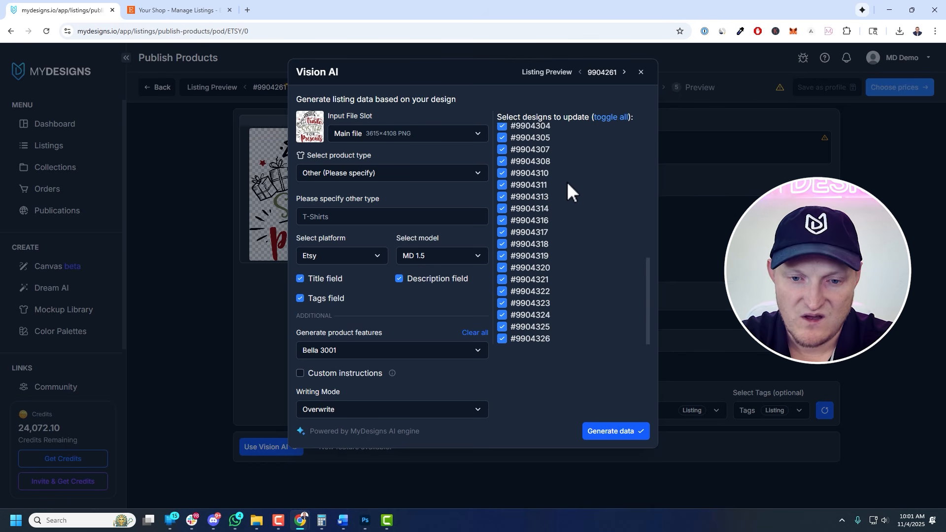
pyautogui.scroll(5, 534, 309)
pyautogui.click(342, 216)
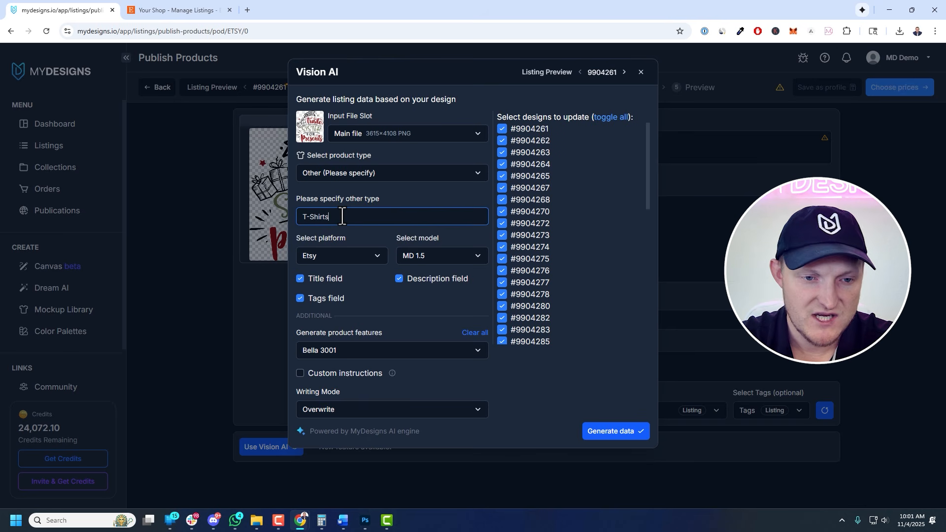
pyautogui.click(421, 257)
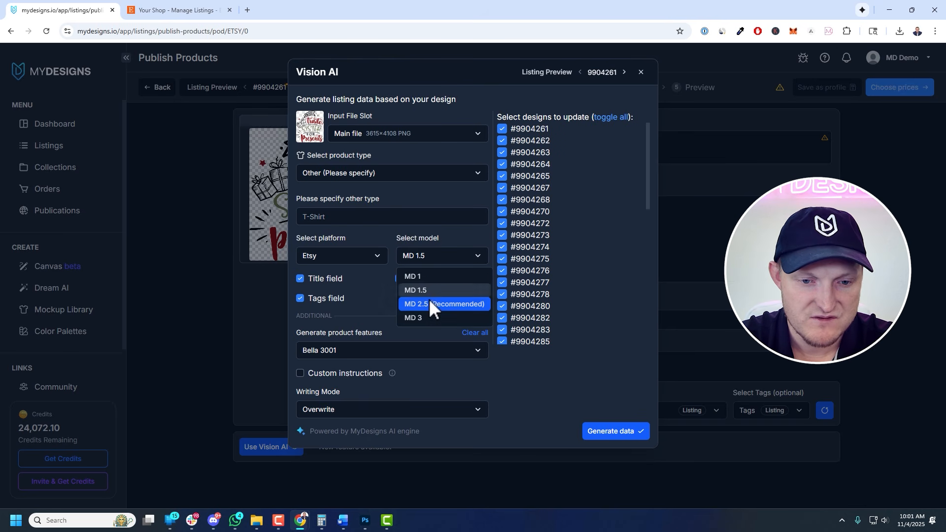
pyautogui.click(427, 301)
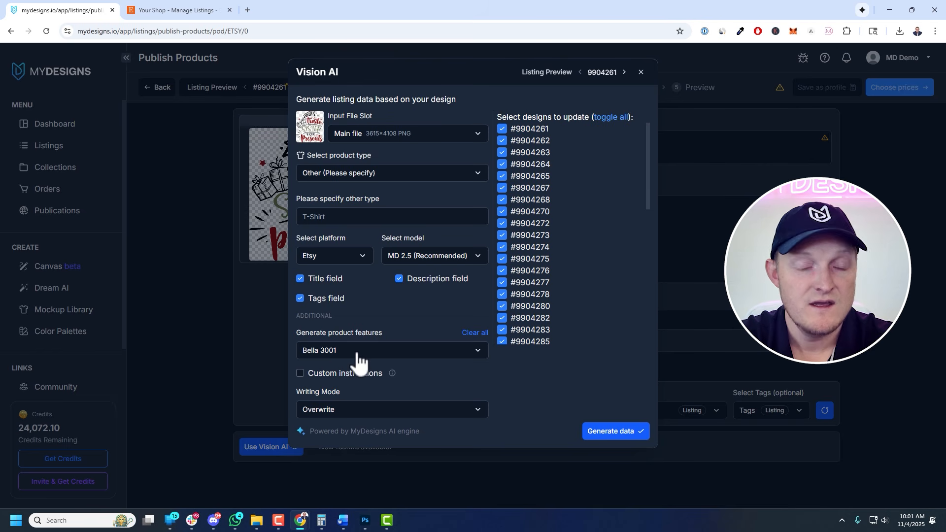
pyautogui.click(620, 435)
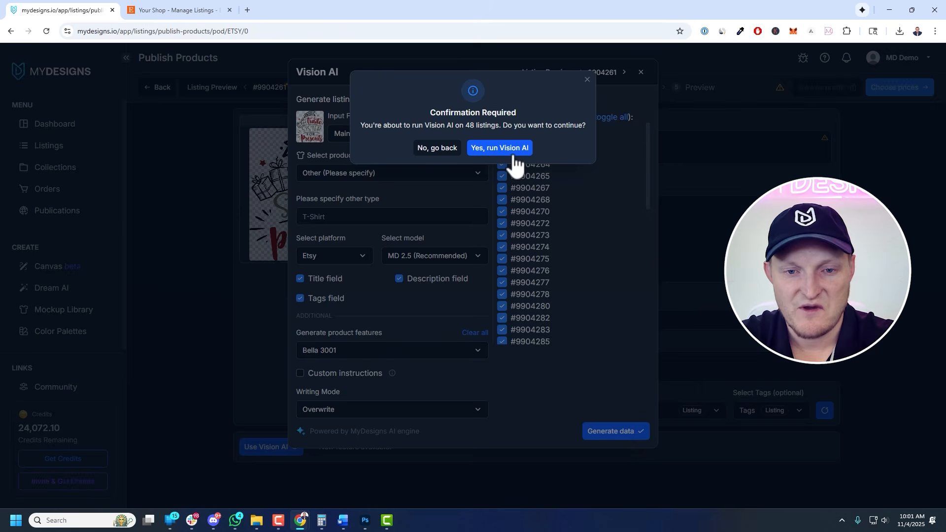
pyautogui.click(499, 148)
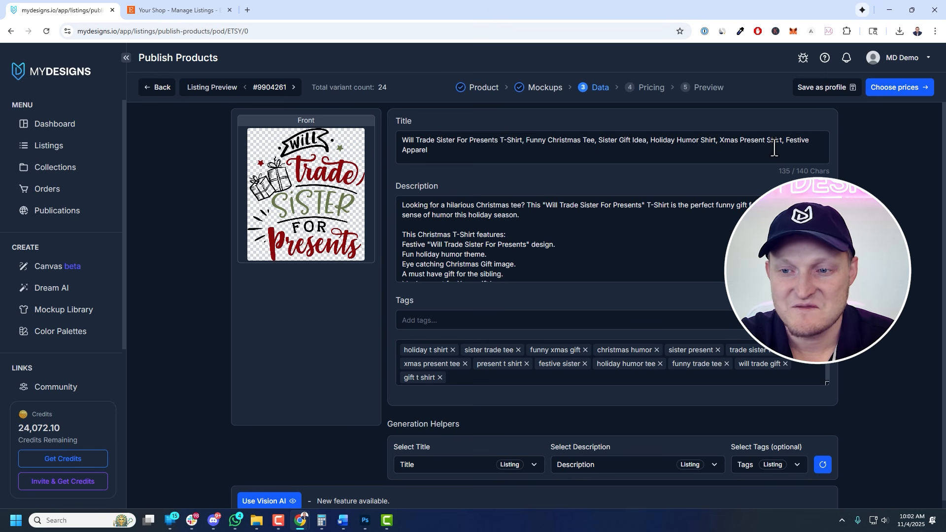
# Step through several listings to review their generated titles, descriptions and tags
pyautogui.scroll(-5, 610, 204)
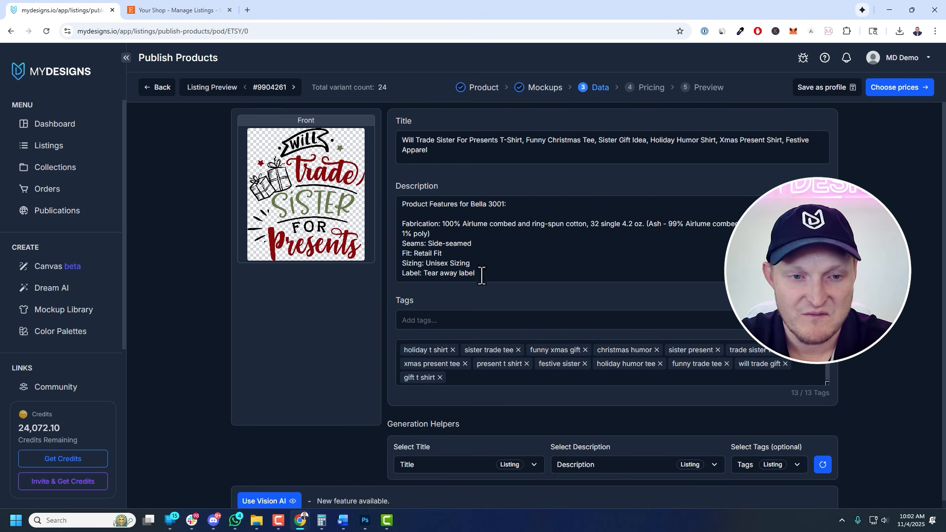
pyautogui.click(293, 87)
pyautogui.click(293, 87)
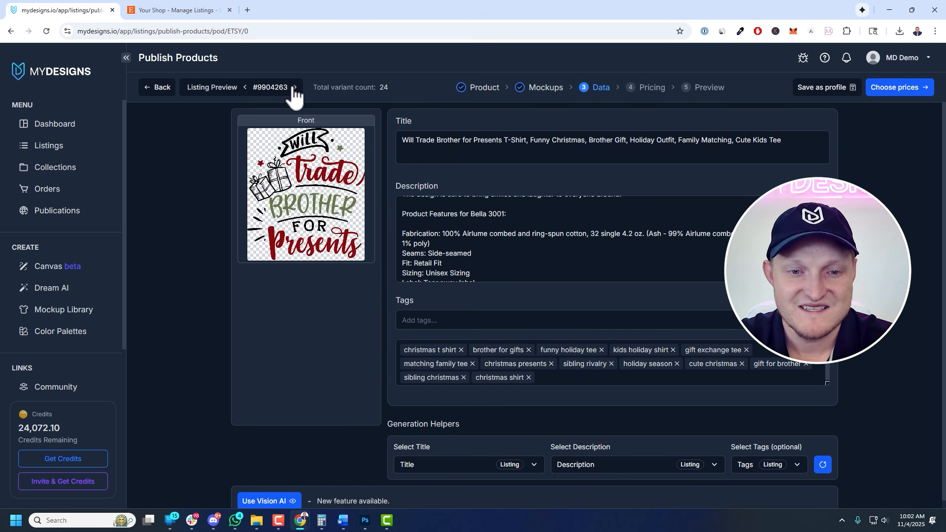
pyautogui.click(293, 87)
pyautogui.click(293, 87)
pyautogui.click(293, 87)
pyautogui.click(294, 88)
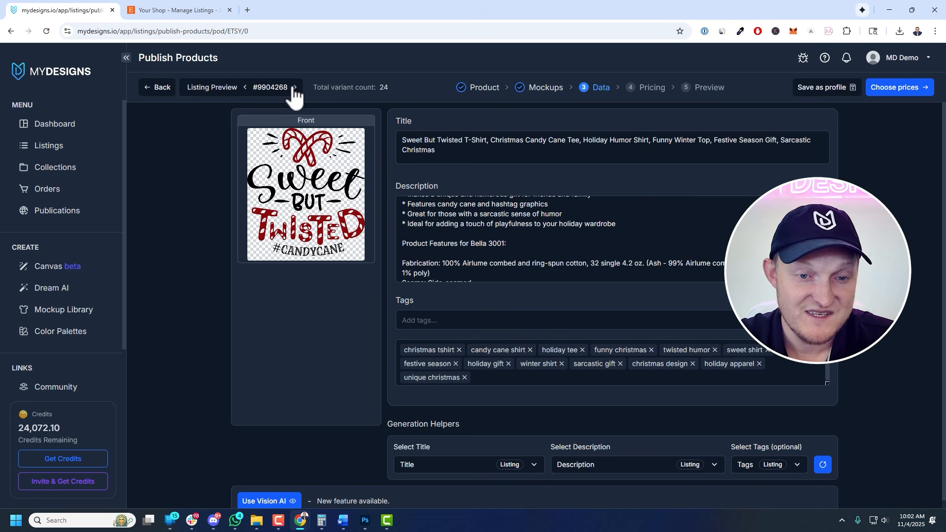
pyautogui.click(294, 87)
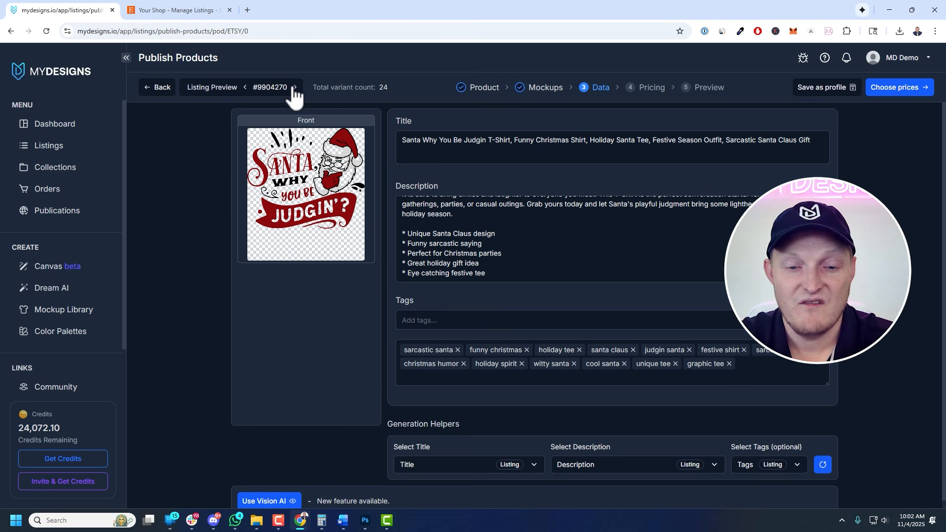
# Open pricing and replace every variant price with 33.98 across all listings
pyautogui.click(894, 99)
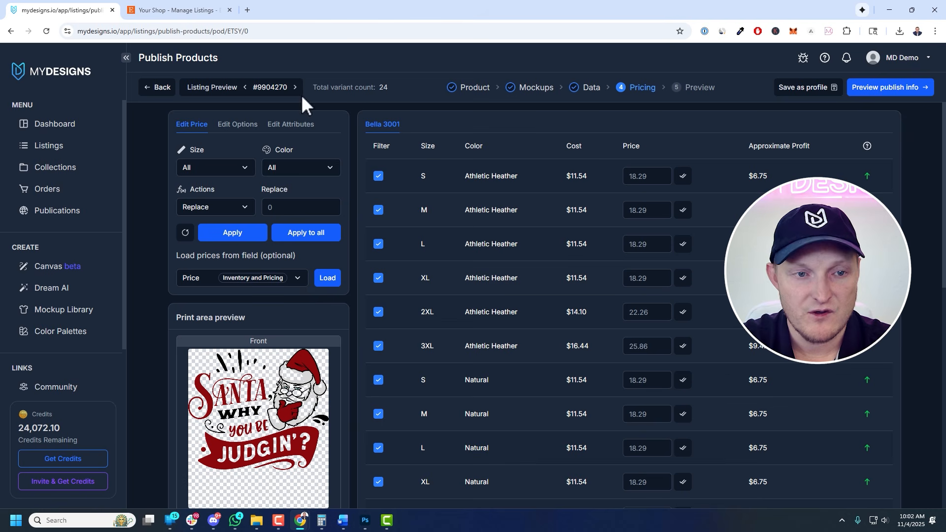
pyautogui.scroll(-8, 620, 419)
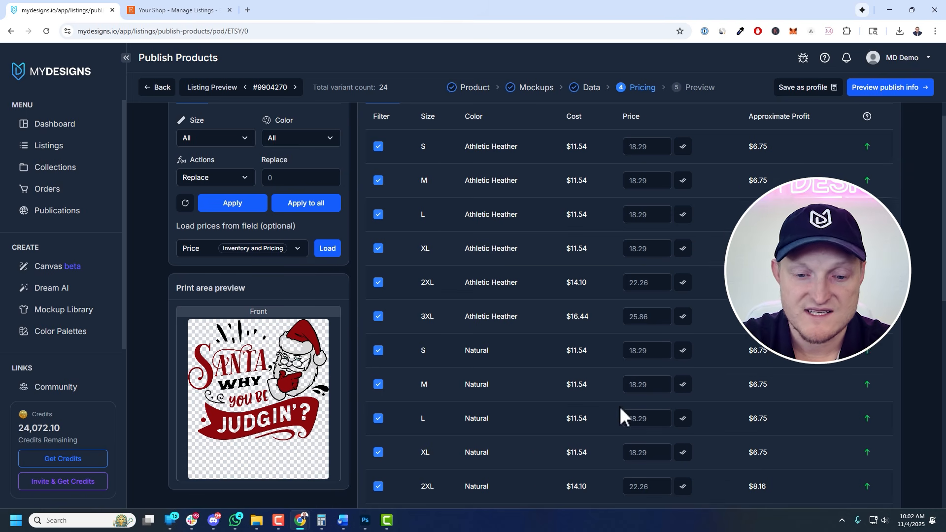
pyautogui.scroll(8, 619, 419)
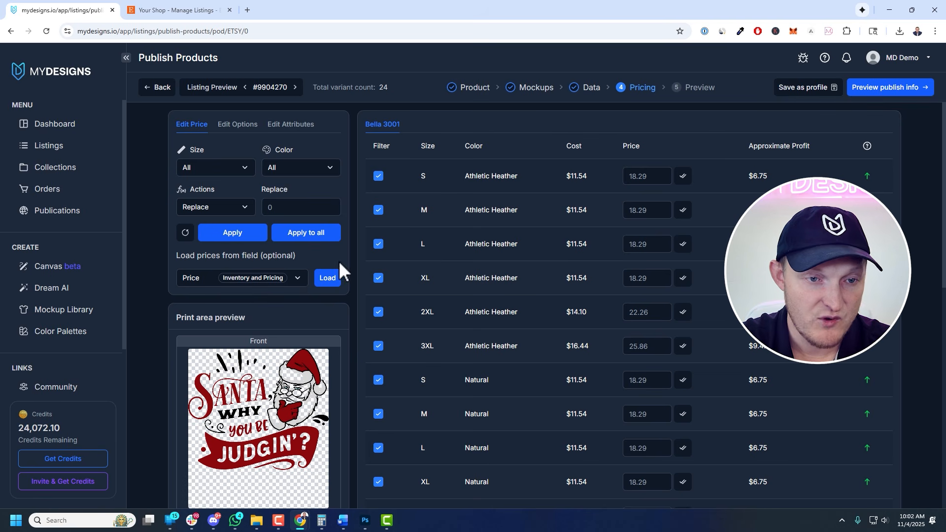
pyautogui.click(315, 207)
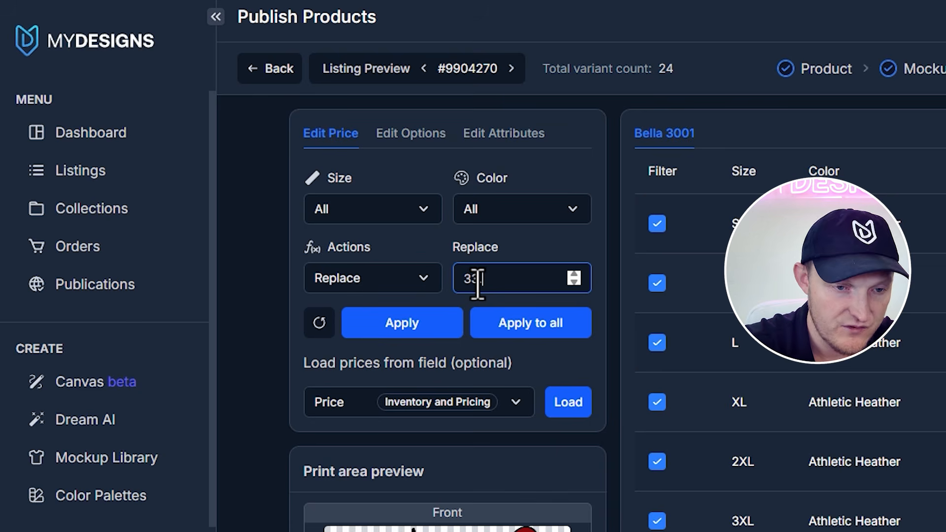
pyautogui.click(569, 329)
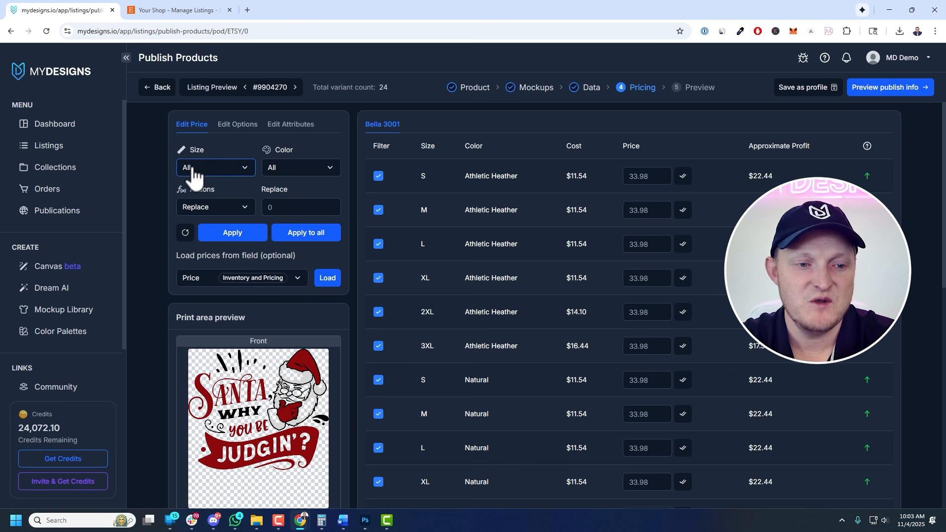
# Set the 2XL variant price to 34.98 for the current listing
pyautogui.click(215, 167)
pyautogui.click(205, 253)
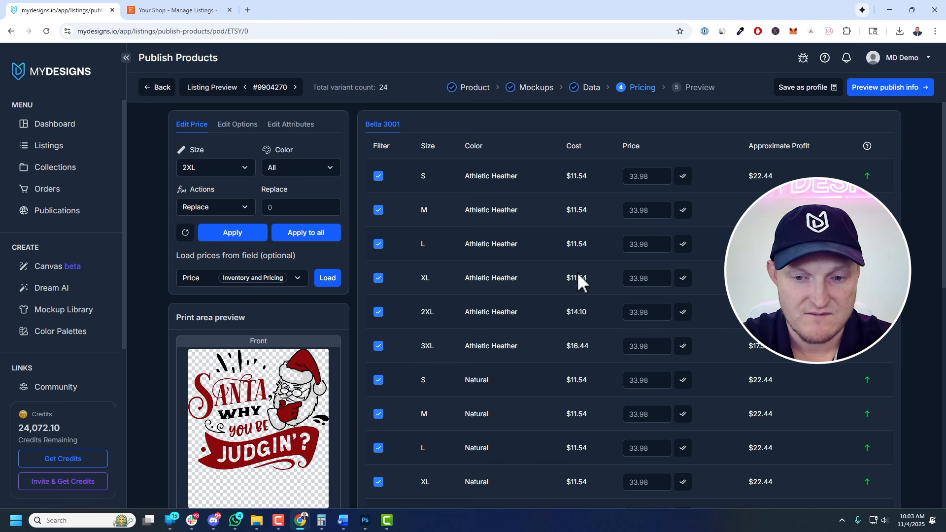
pyautogui.click(295, 207)
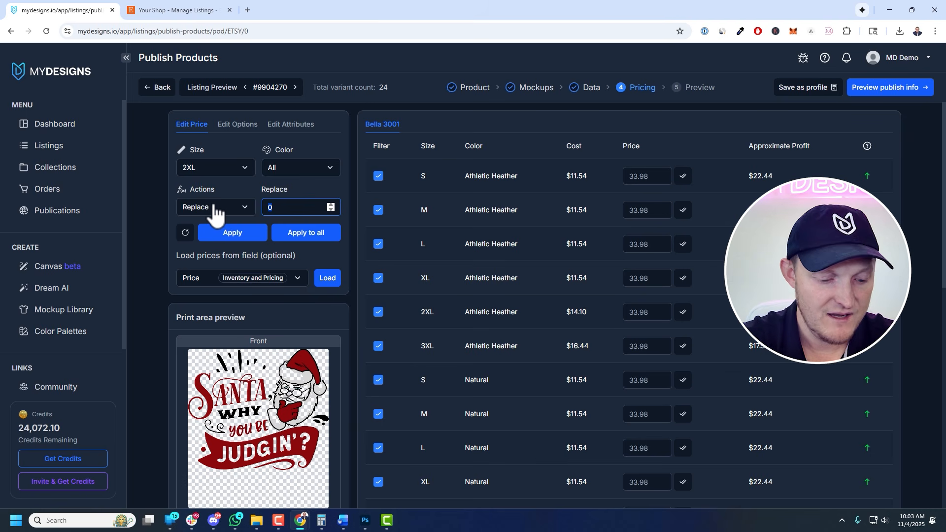
pyautogui.click(227, 230)
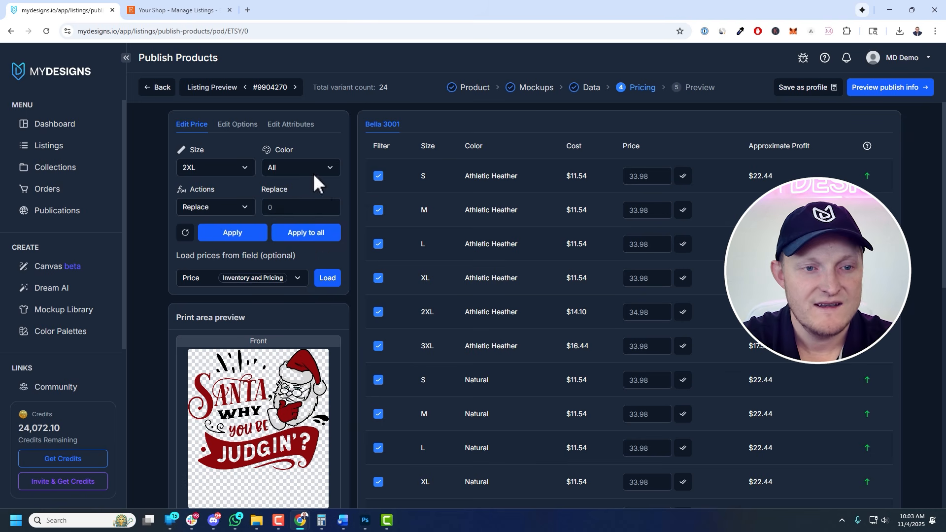
# Set the 3XL variant price to 35.98 for the current listing
pyautogui.click(228, 170)
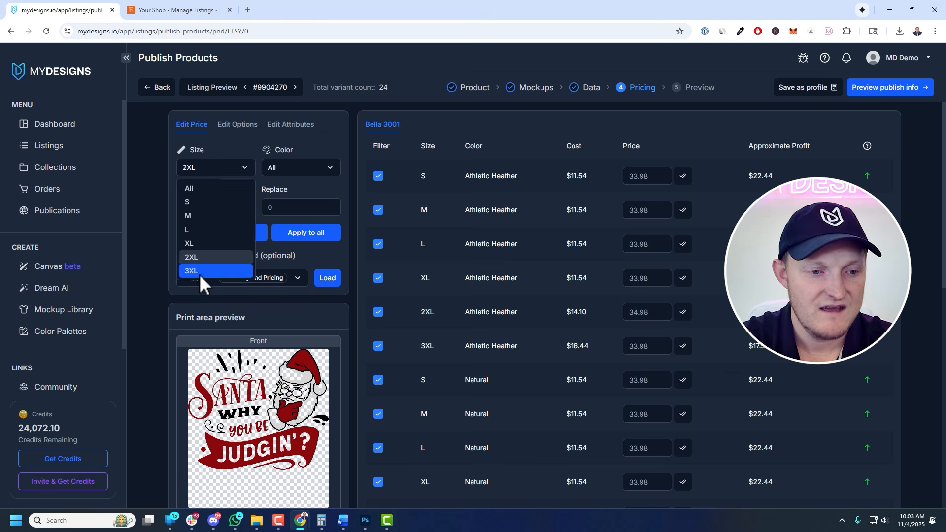
pyautogui.click(199, 272)
pyautogui.moveTo(282, 208); pyautogui.dragTo(255, 212)
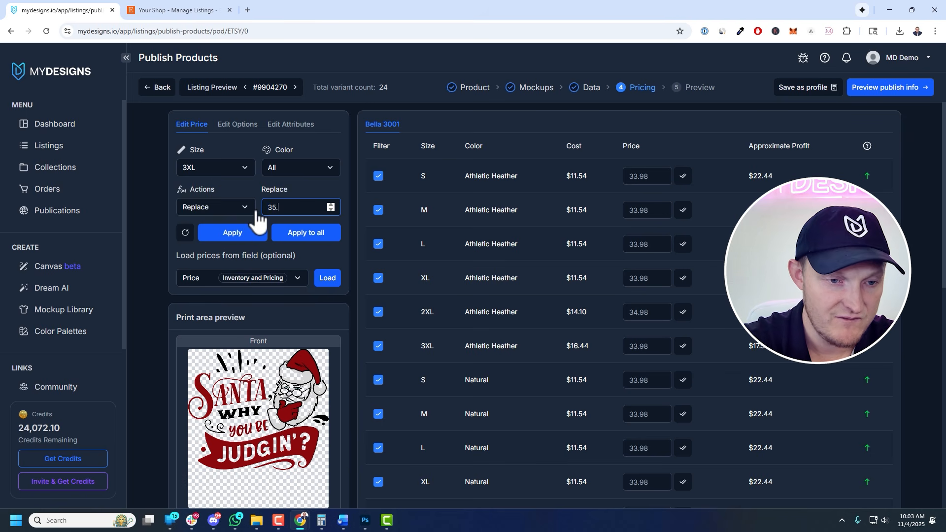
pyautogui.click(311, 236)
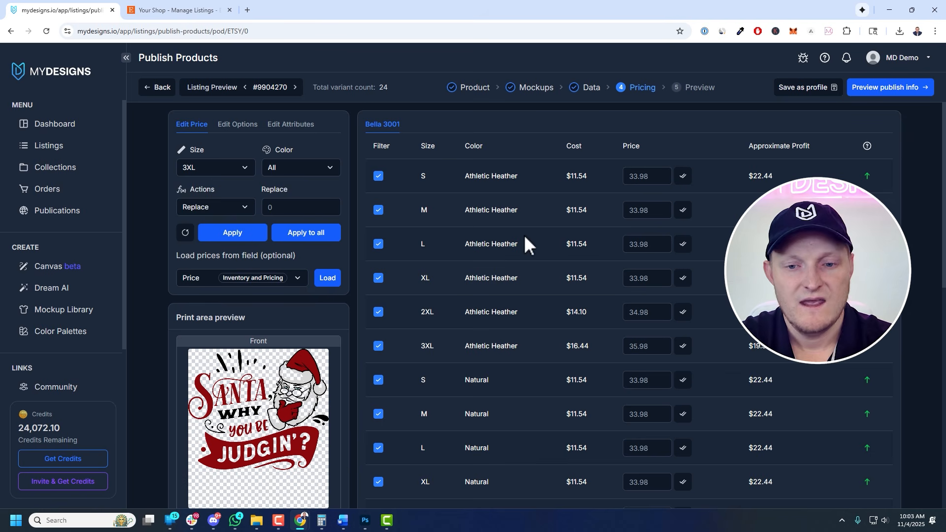
# Step through the next listings to check their variant prices
pyautogui.click(295, 88)
pyautogui.click(295, 88)
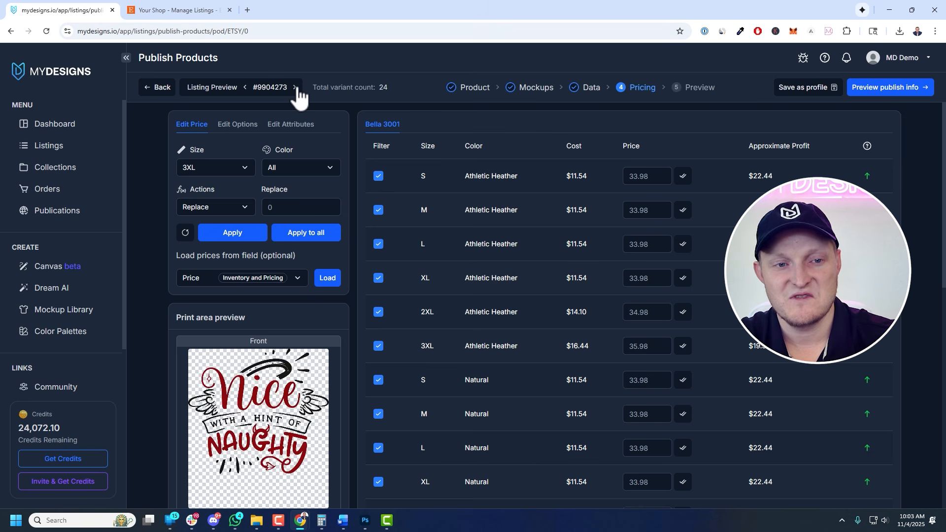
pyautogui.click(295, 88)
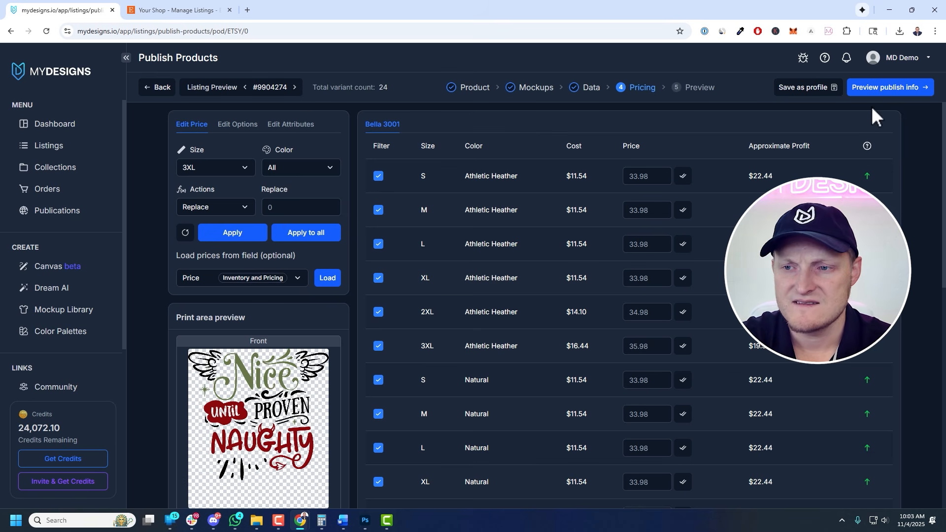
# Open the publish preview and scroll through the listing titles, descriptions and tags
pyautogui.click(875, 90)
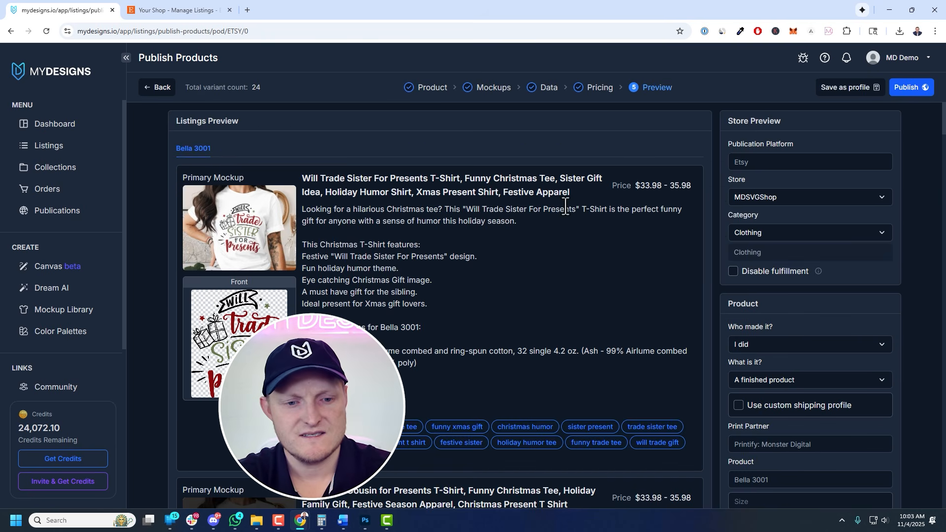
pyautogui.scroll(-5, 565, 206)
pyautogui.scroll(-5, 565, 217)
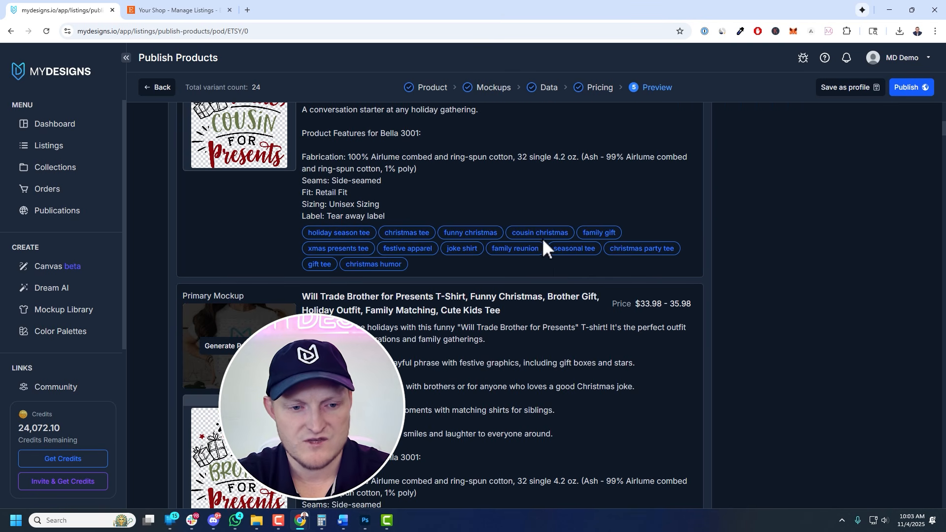
pyautogui.scroll(-5, 541, 244)
pyautogui.scroll(15, 543, 246)
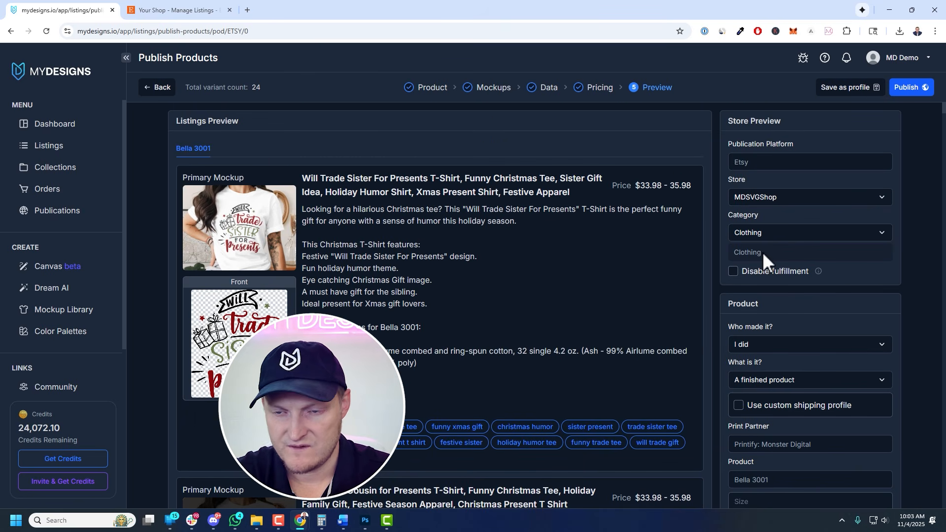
# Select MDSVGShop as the store and set the category to Gender-Neutral Adult Clothing
pyautogui.doubleClick(766, 162)
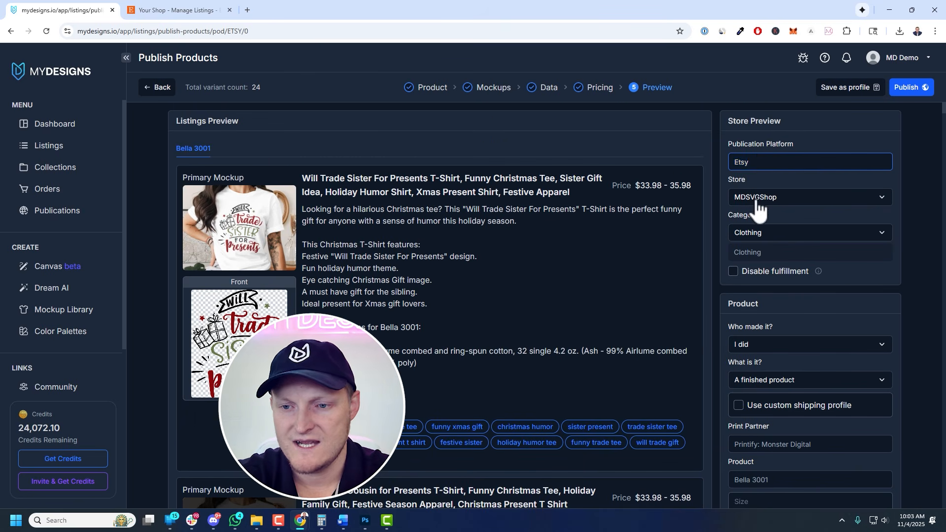
pyautogui.click(740, 195)
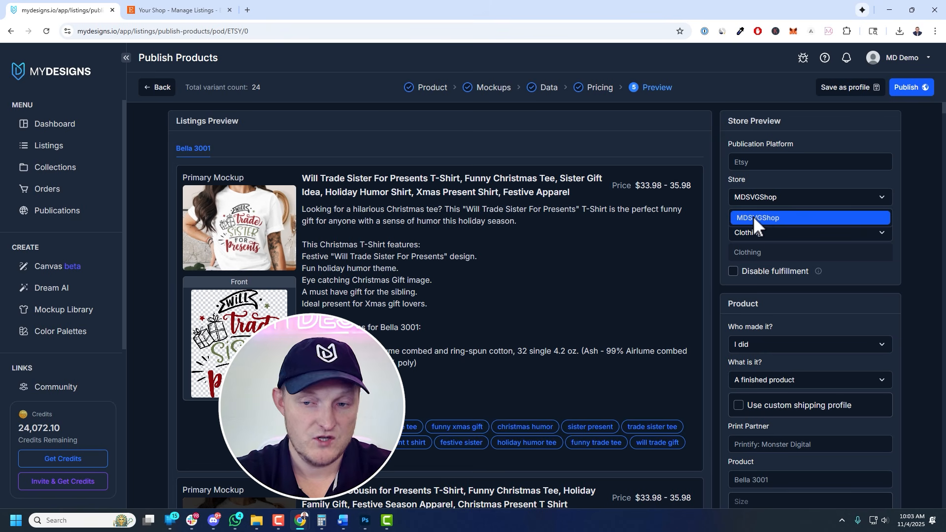
pyautogui.click(754, 218)
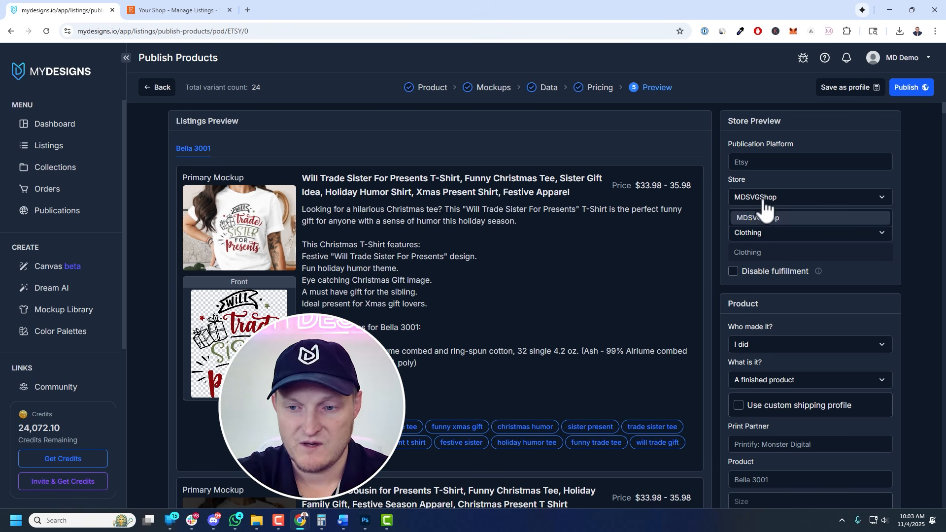
pyautogui.click(756, 232)
pyautogui.write('Gender')
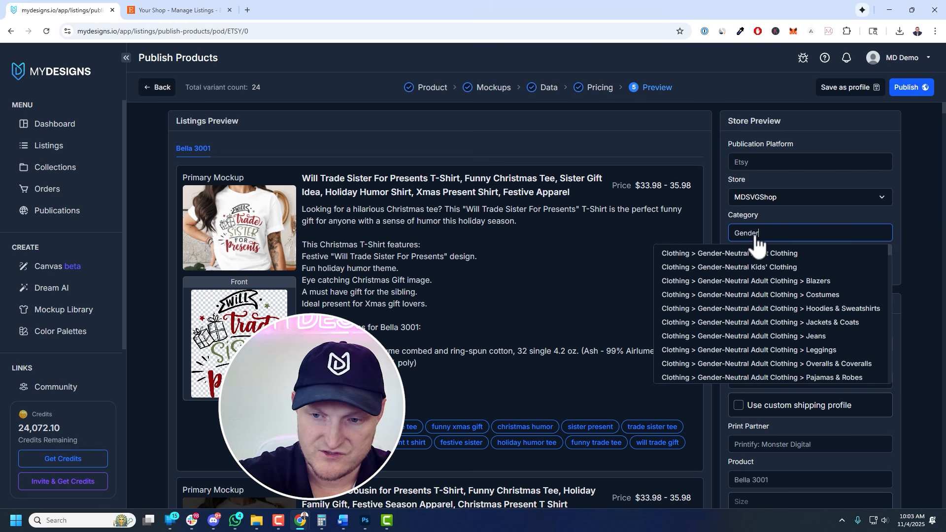
pyautogui.click(748, 255)
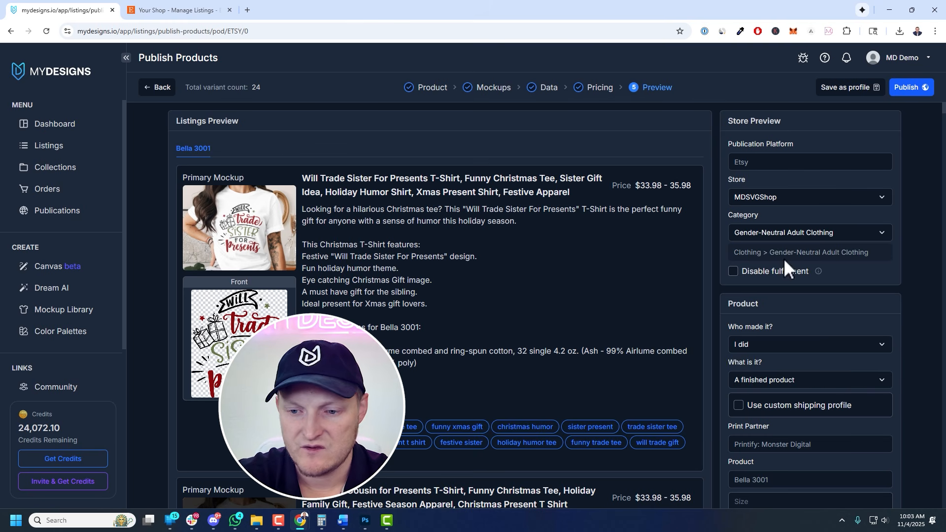
# Set Who made it to I did and review the print partner, product, size and color fields
pyautogui.scroll(-2, 768, 266)
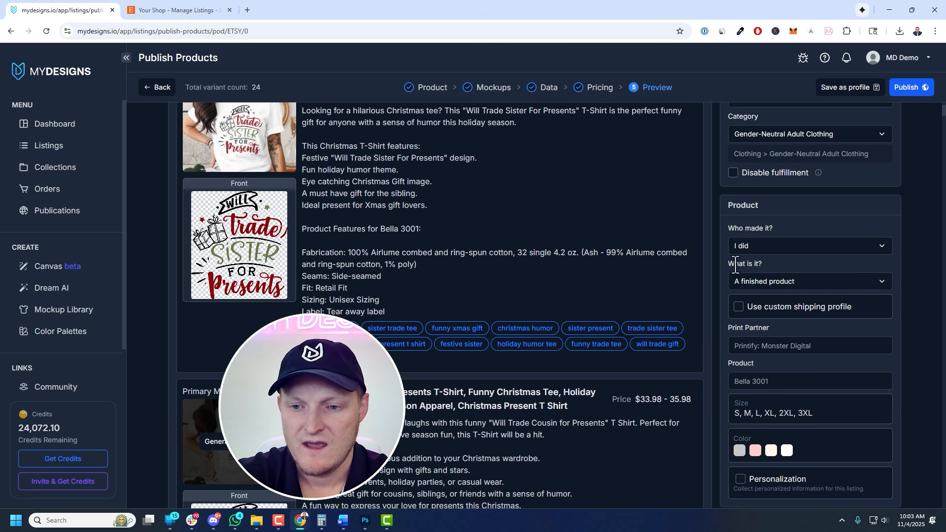
pyautogui.click(764, 249)
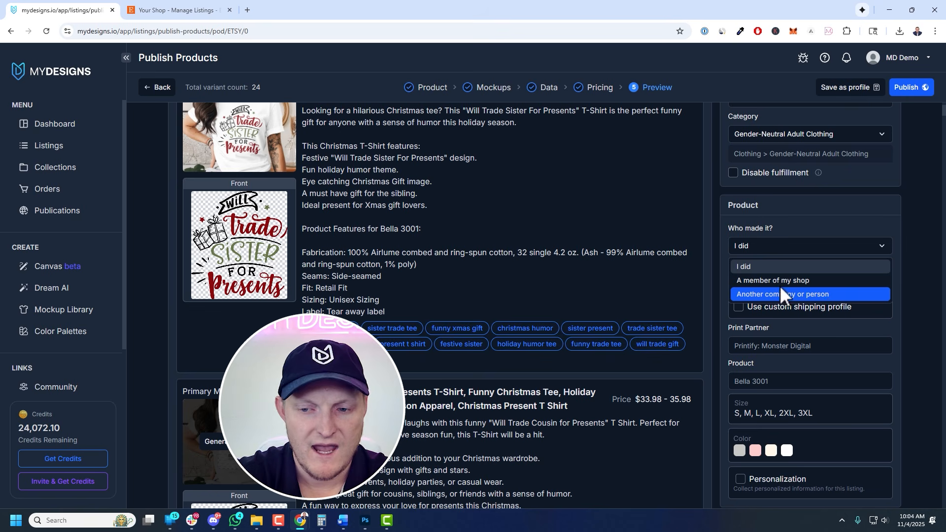
pyautogui.click(762, 268)
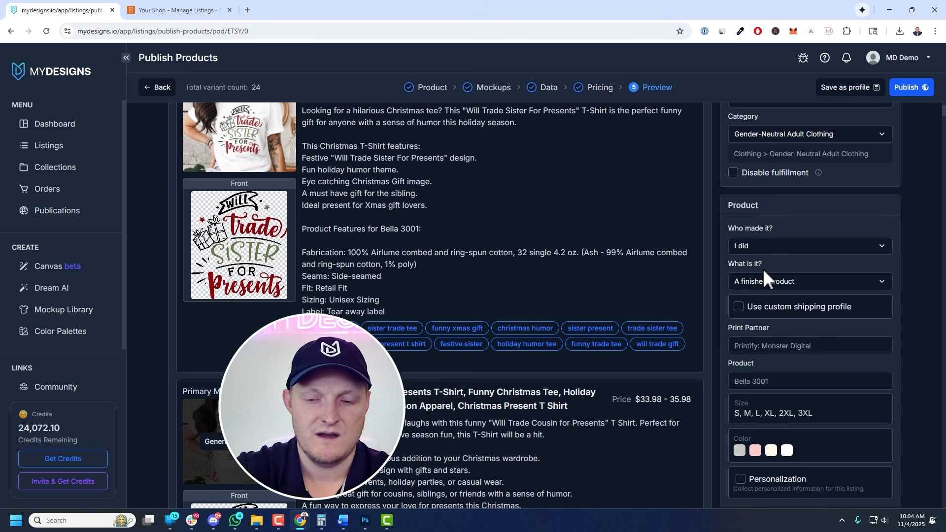
pyautogui.scroll(-2, 766, 297)
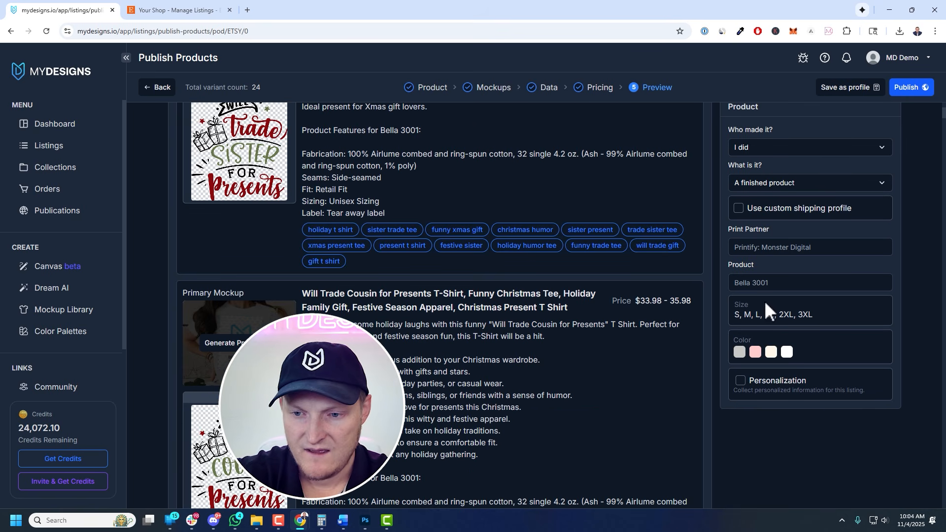
pyautogui.click(734, 251)
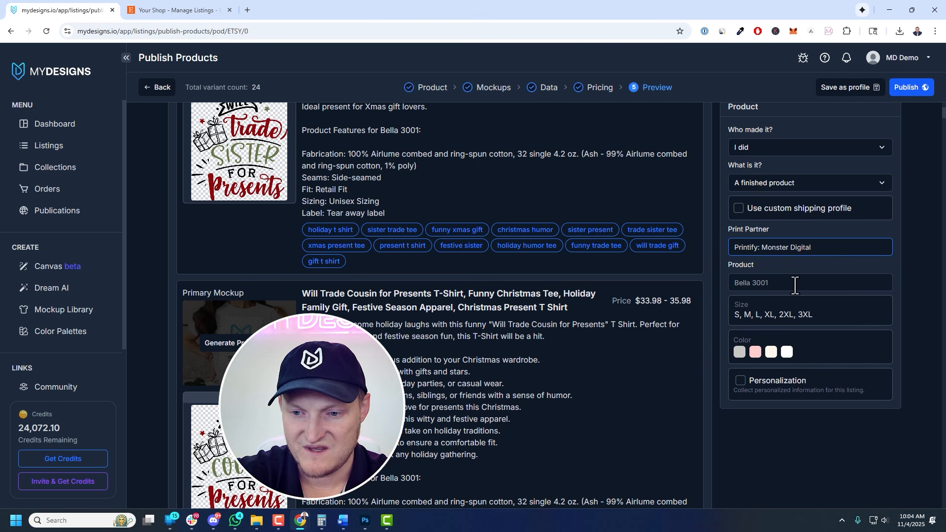
pyautogui.moveTo(735, 313); pyautogui.dragTo(813, 318)
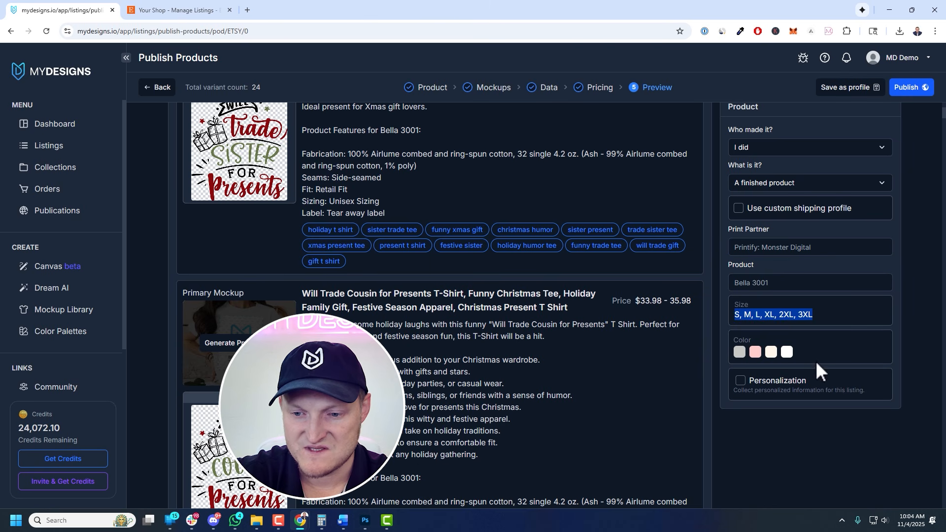
pyautogui.scroll(4, 813, 394)
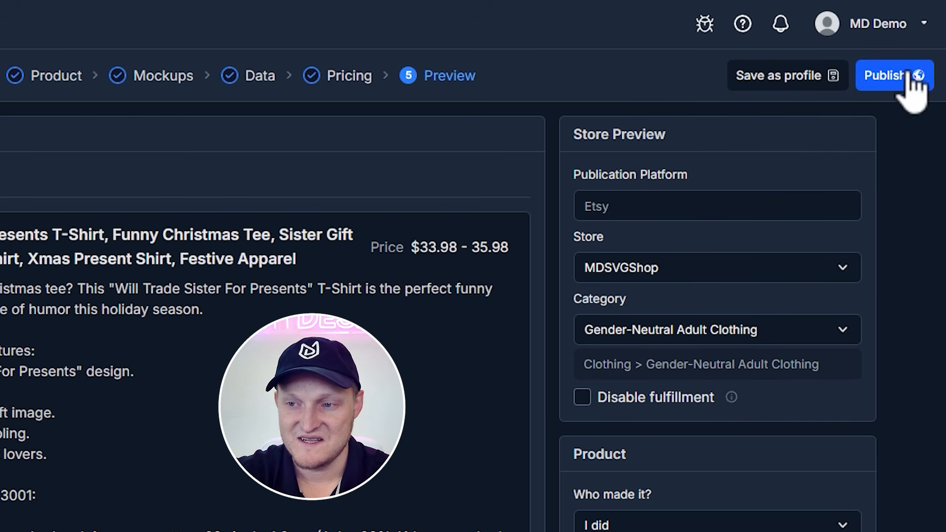
# Publish the listings and check the Etsy POD job progress in notifications
pyautogui.click(925, 86)
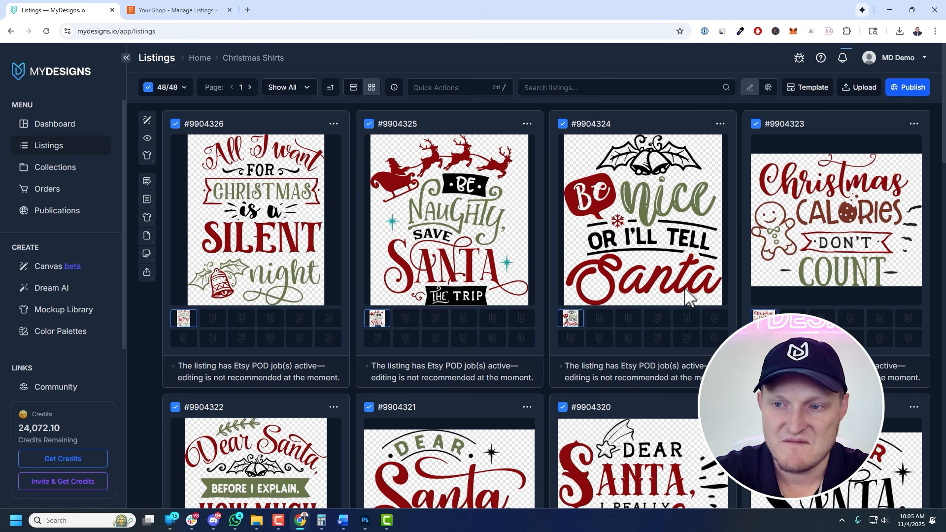
pyautogui.click(842, 57)
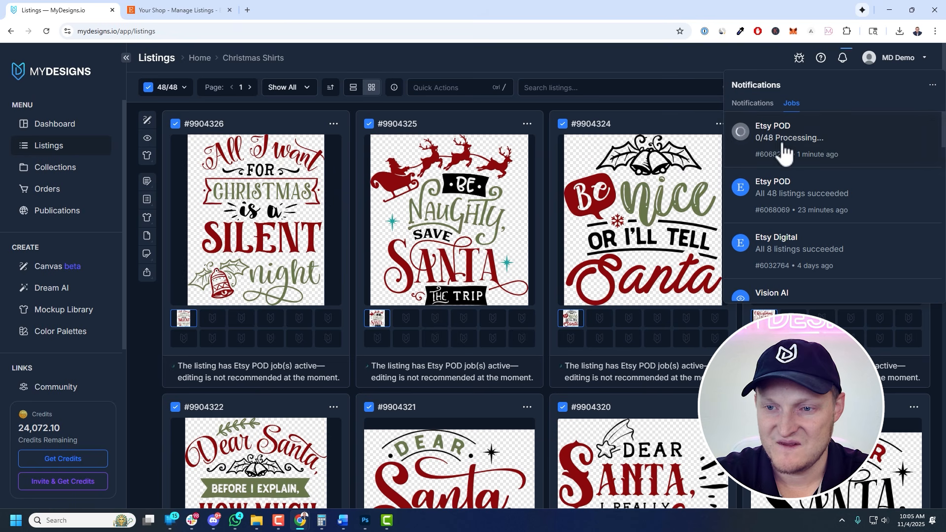
pyautogui.click(840, 60)
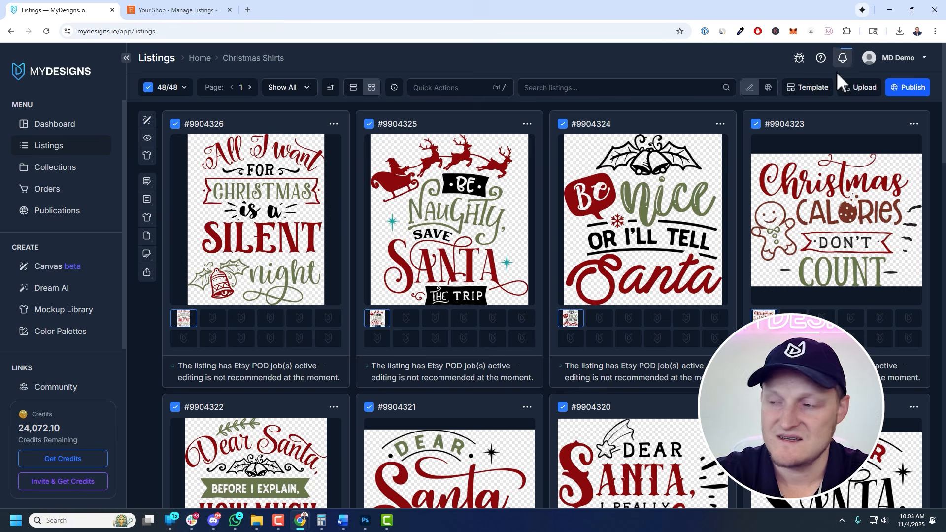
# Switch to the Etsy shop tab and scroll through the new draft listings
pyautogui.click(175, 11)
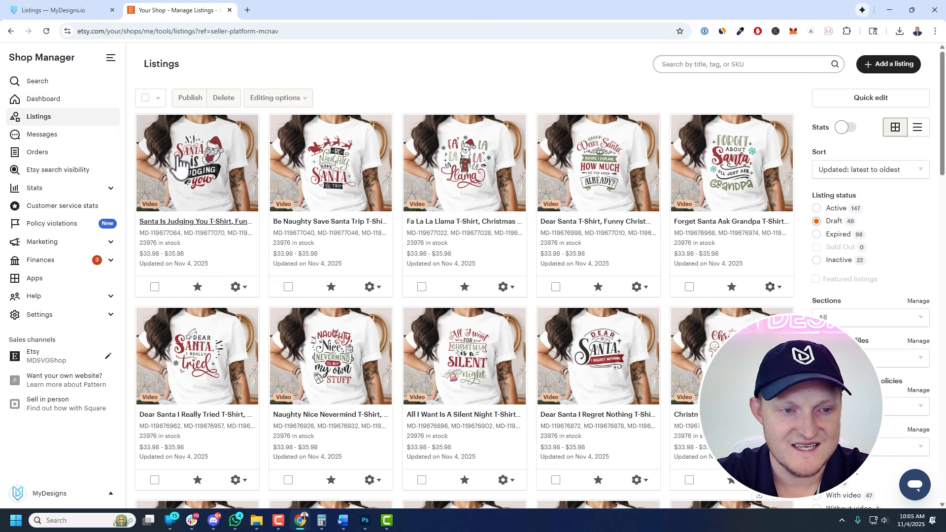
pyautogui.scroll(-15, 741, 158)
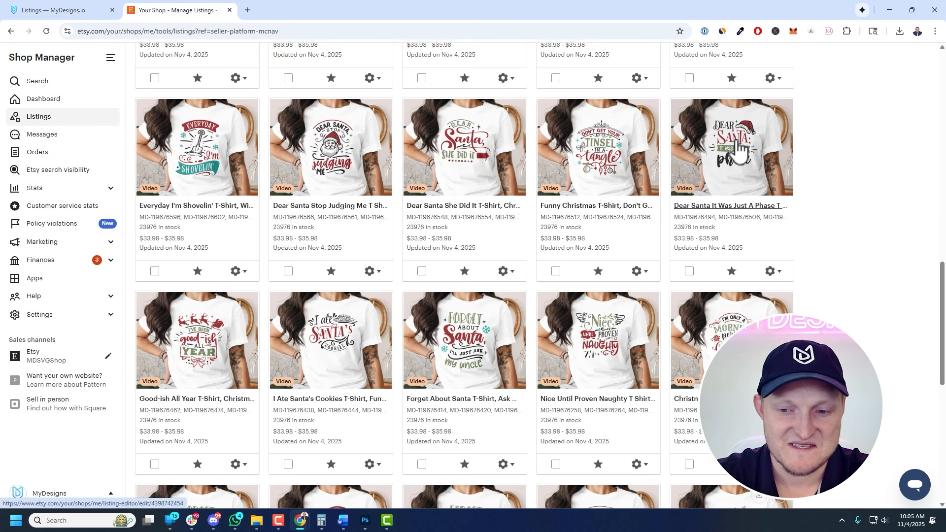
pyautogui.scroll(-9, 735, 148)
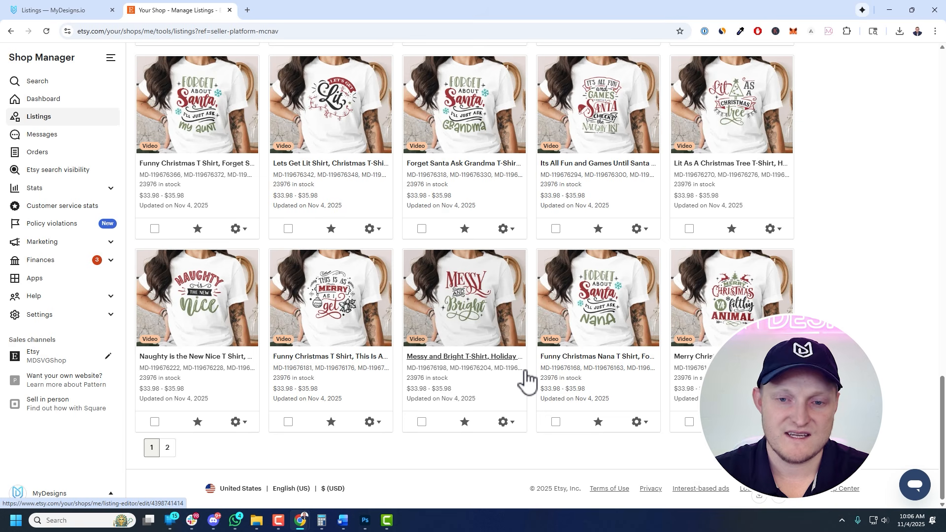
pyautogui.scroll(20, 456, 321)
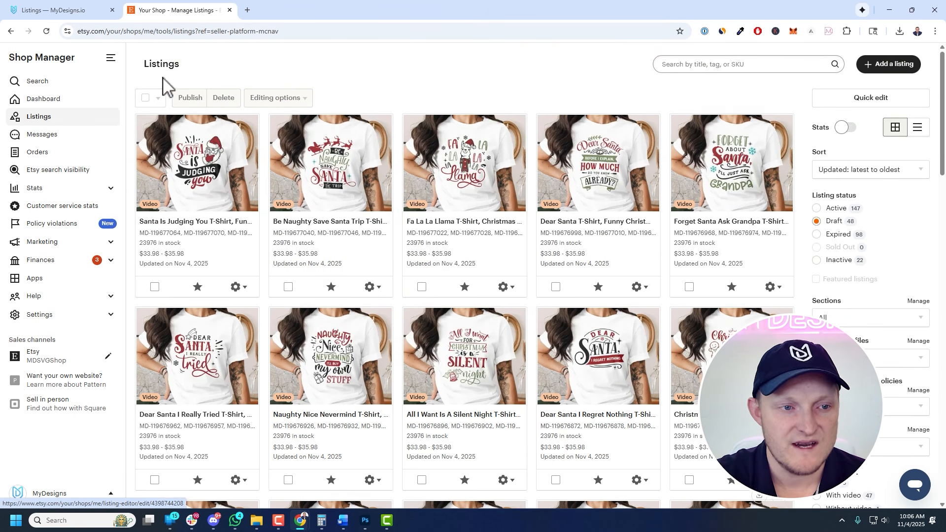
# Select all 48 draft listings on all pages and open the publish confirmation, cancelling it
pyautogui.click(154, 98)
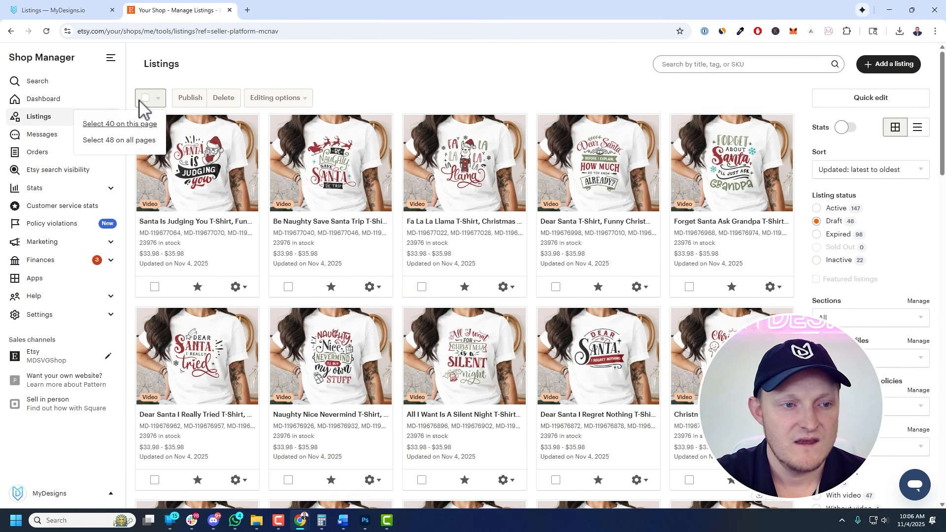
pyautogui.click(124, 140)
pyautogui.click(202, 98)
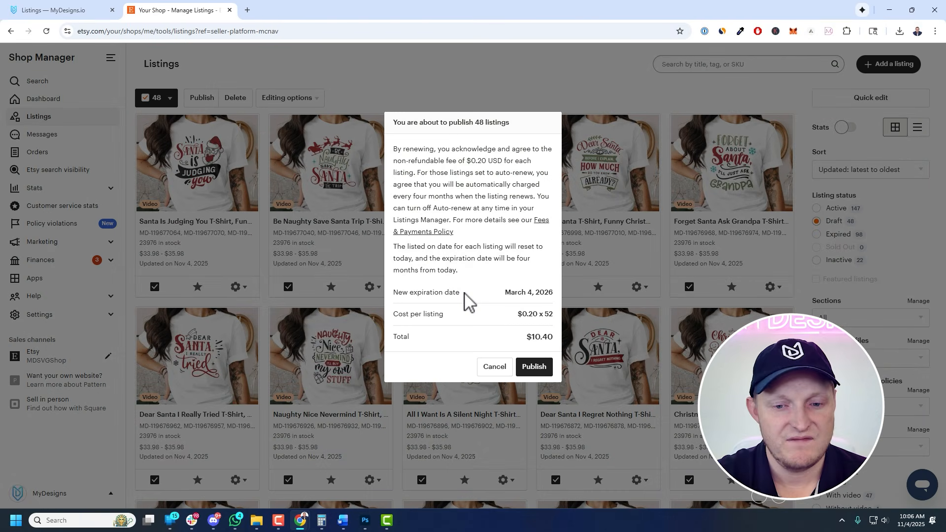
pyautogui.press('Escape')
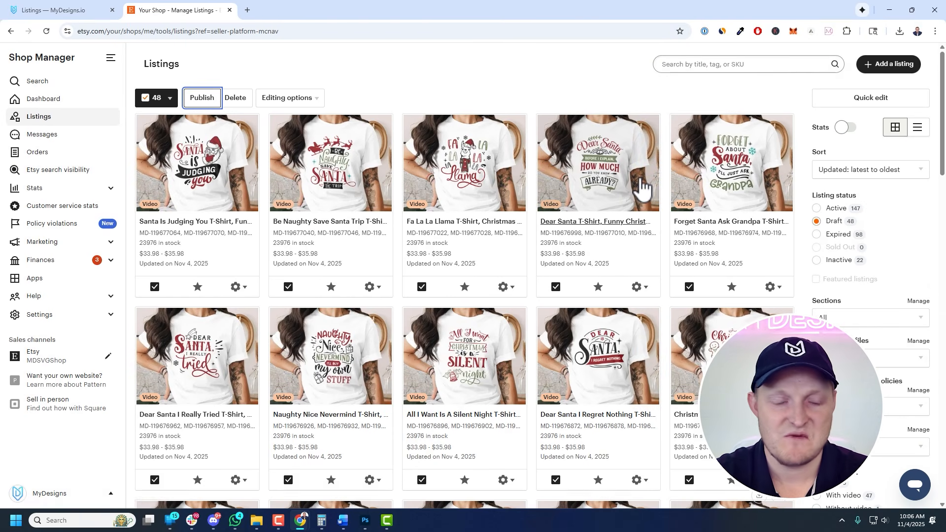